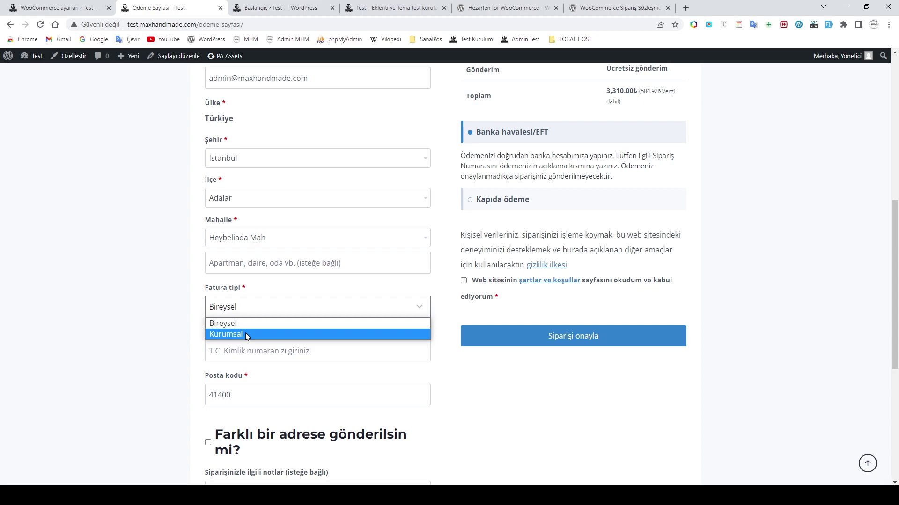
Step: Set Fatura tipi to Kurumsal and review the company title, tax number and tax office fields
{"action": "left_click", "coordinate": [246, 335]}
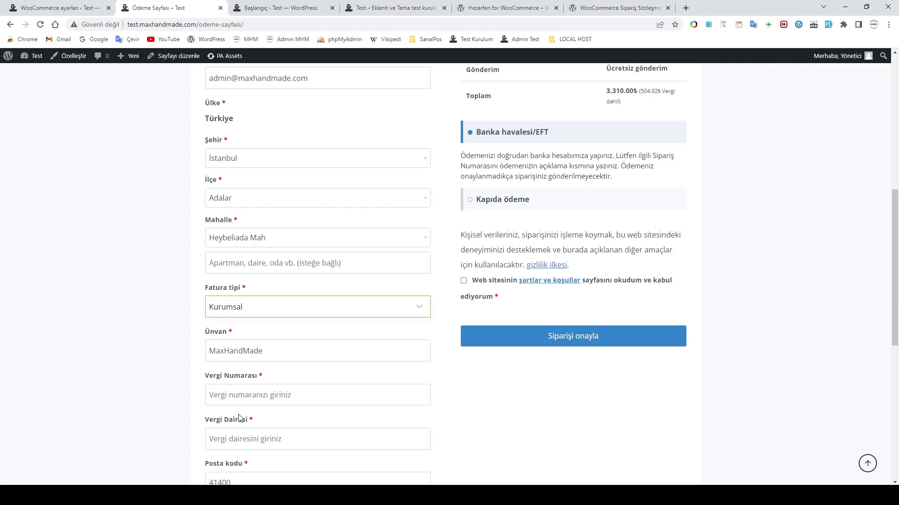
{"action": "scroll", "coordinate": [336, 384], "scroll_direction": "up", "scroll_amount": 8}
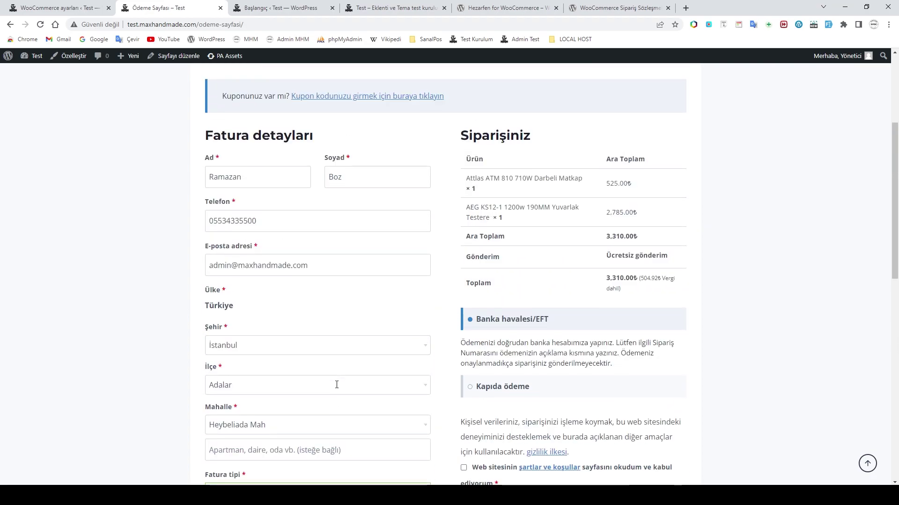
{"action": "scroll", "coordinate": [352, 354], "scroll_direction": "down", "scroll_amount": 10}
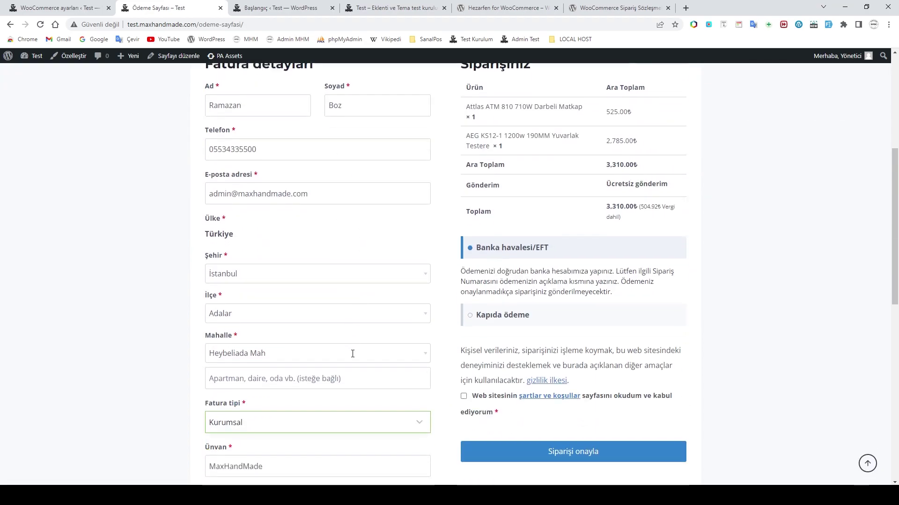
{"action": "scroll", "coordinate": [352, 354], "scroll_direction": "up", "scroll_amount": 10}
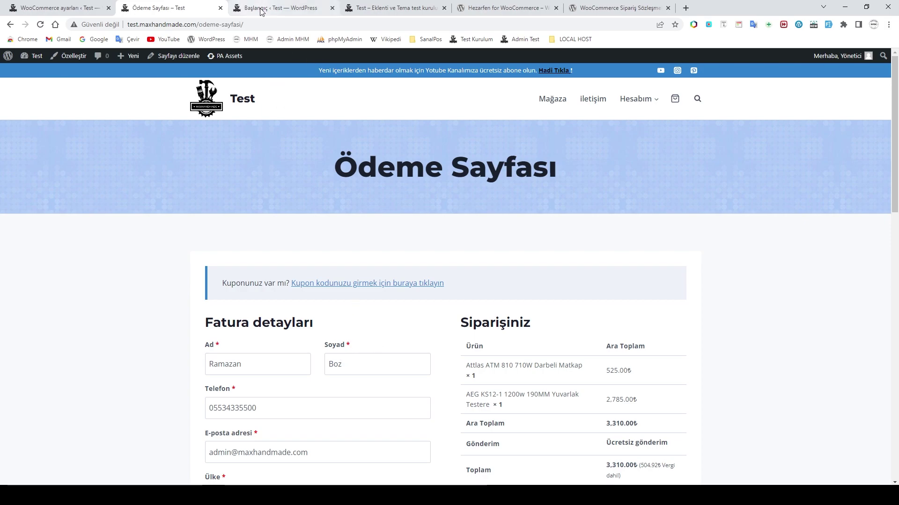
{"action": "mouse_move", "coordinate": [261, 7]}
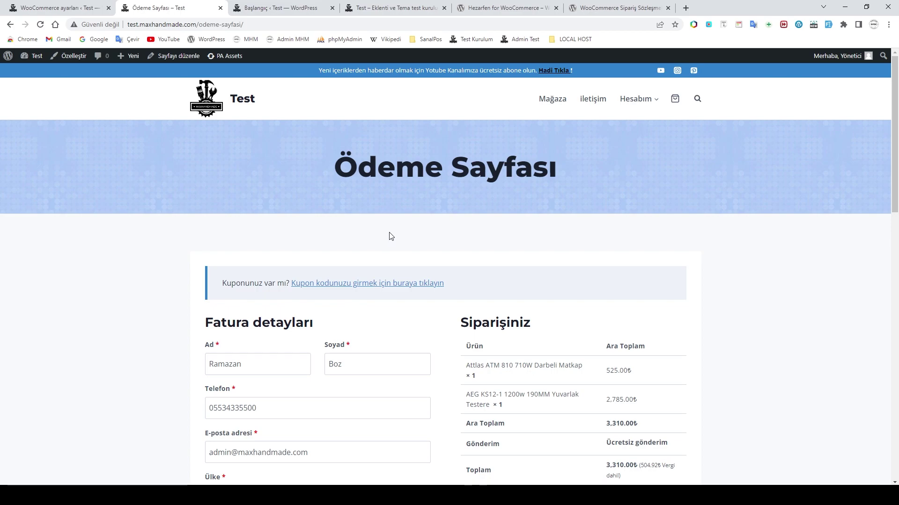
{"action": "scroll", "coordinate": [421, 249], "scroll_direction": "down", "scroll_amount": 5}
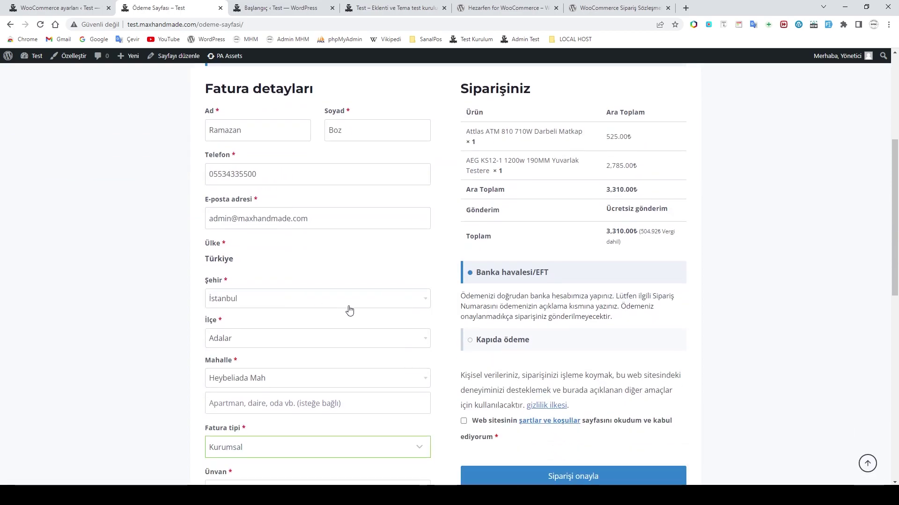
{"action": "scroll", "coordinate": [341, 309], "scroll_direction": "down", "scroll_amount": 3}
{"action": "scroll", "coordinate": [371, 288], "scroll_direction": "up", "scroll_amount": 8}
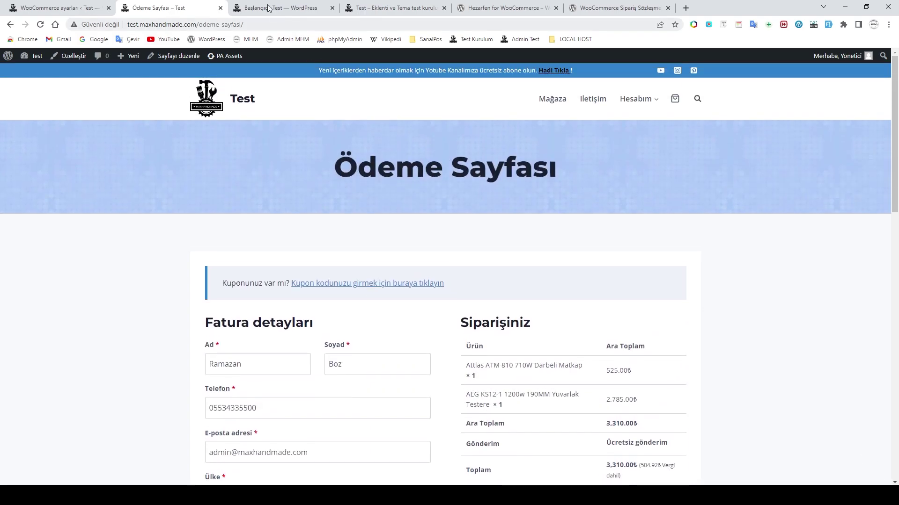
Step: Check the admin dashboard, the Hezarfen settings tab and the checkout page in turn
{"action": "left_click", "coordinate": [270, 11]}
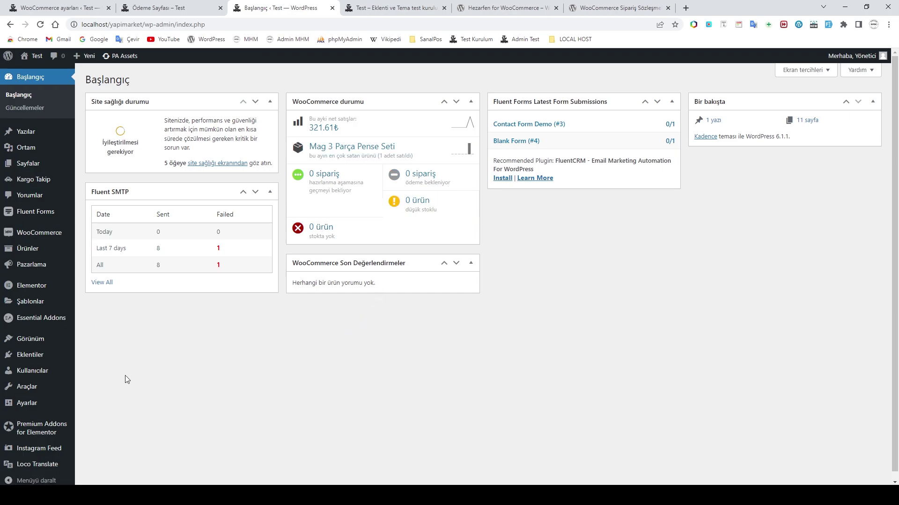
{"action": "mouse_move", "coordinate": [73, 362]}
{"action": "left_click", "coordinate": [85, 8]}
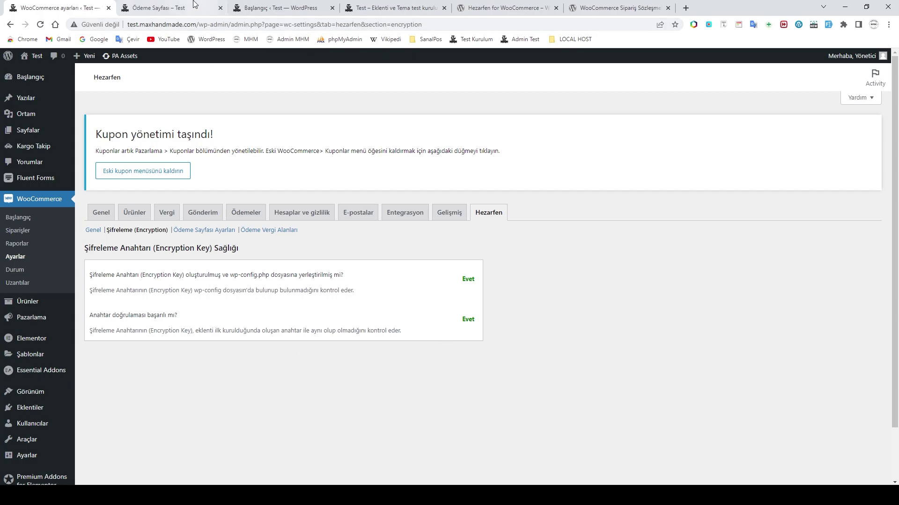
{"action": "left_click", "coordinate": [173, 7]}
{"action": "scroll", "coordinate": [322, 374], "scroll_direction": "down", "scroll_amount": 6}
{"action": "scroll", "coordinate": [322, 374], "scroll_direction": "up", "scroll_amount": 10}
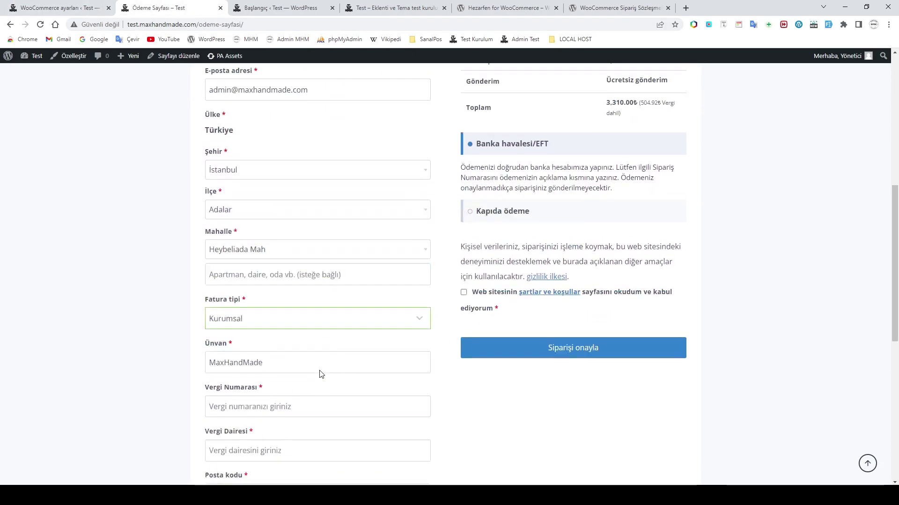
Step: From the dashboard, go to Eklentiler > Yüklü eklentiler and then Yeni ekle
{"action": "left_click", "coordinate": [267, 8]}
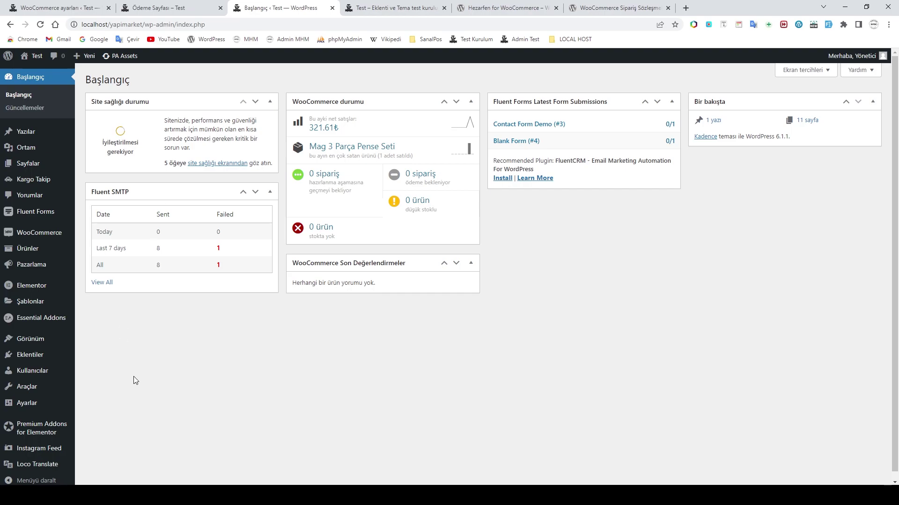
{"action": "left_click", "coordinate": [32, 355]}
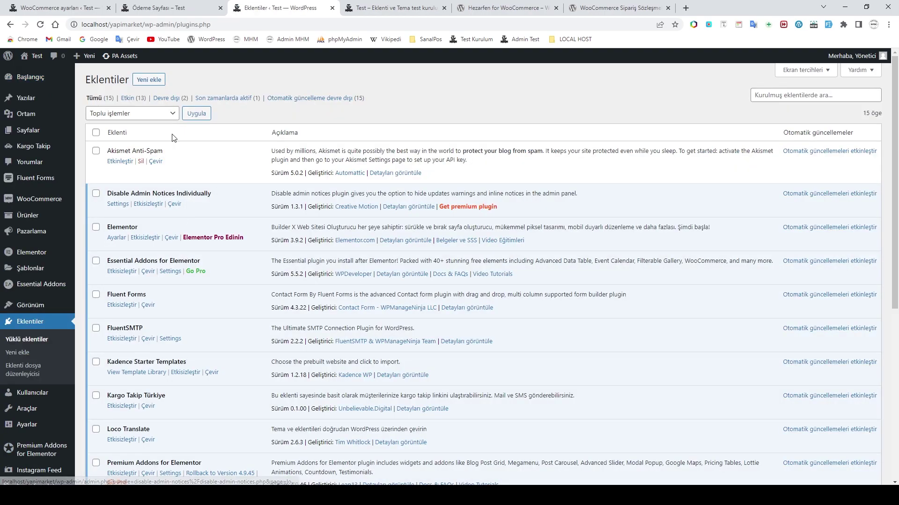
{"action": "left_click", "coordinate": [149, 79]}
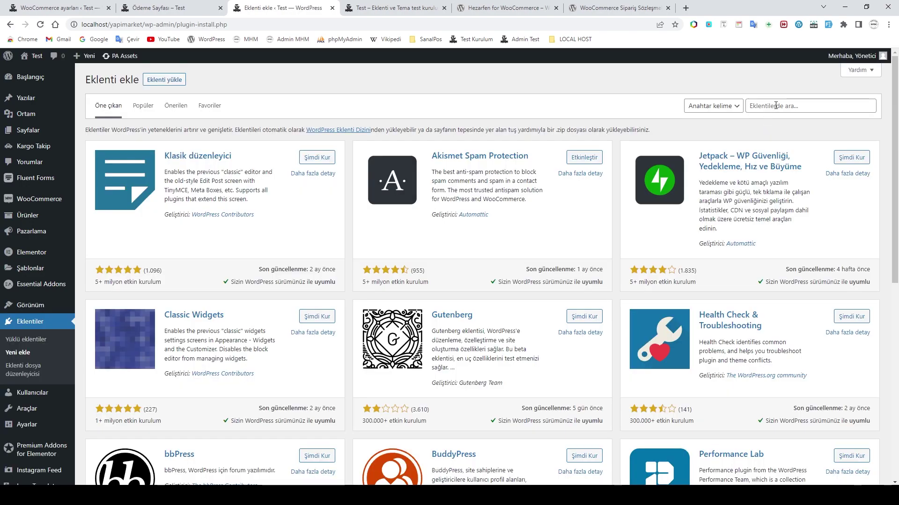
Step: Search plugins for 'tc kiml', then install and activate Hezarfen for WooCommerce
{"action": "left_click", "coordinate": [776, 106]}
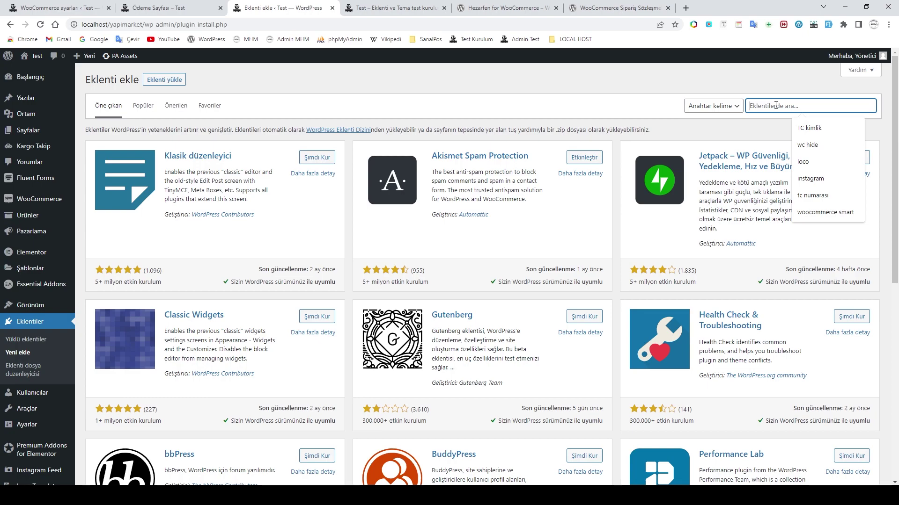
{"action": "type", "text": "t"}
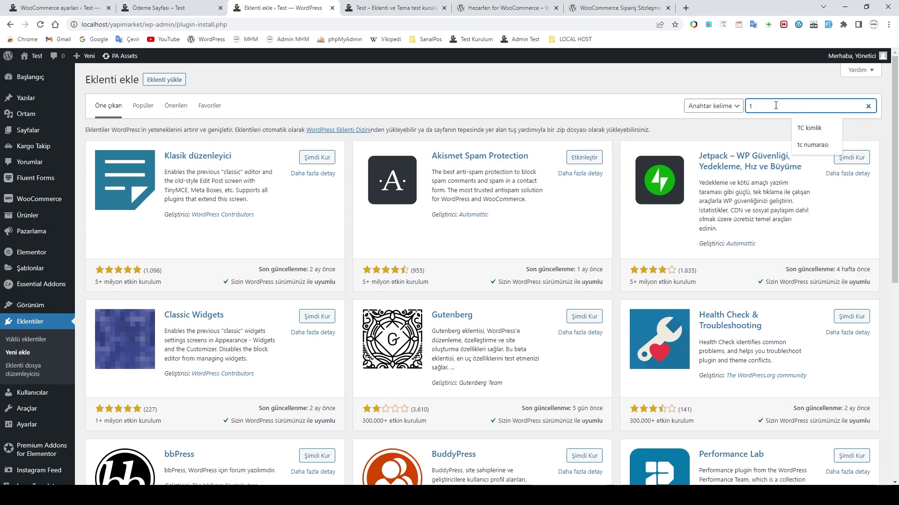
{"action": "type", "text": "c"}
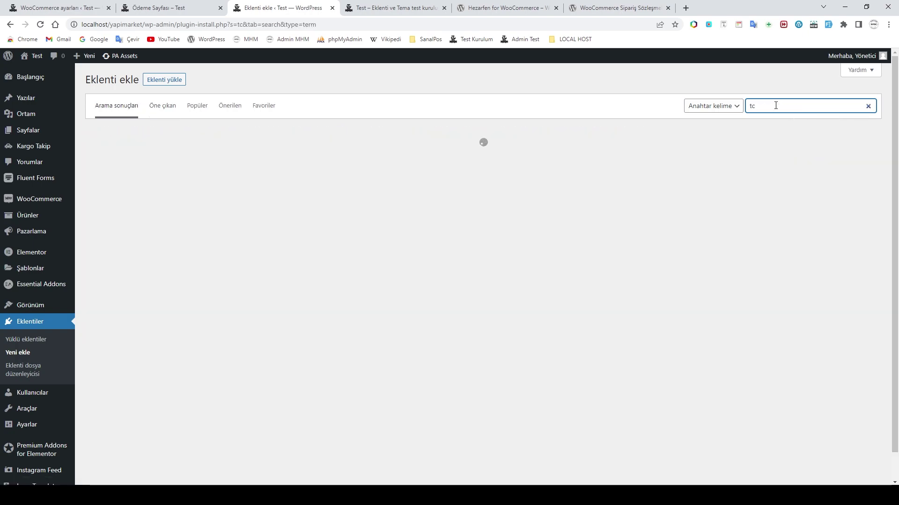
{"action": "type", "text": " kimlik"}
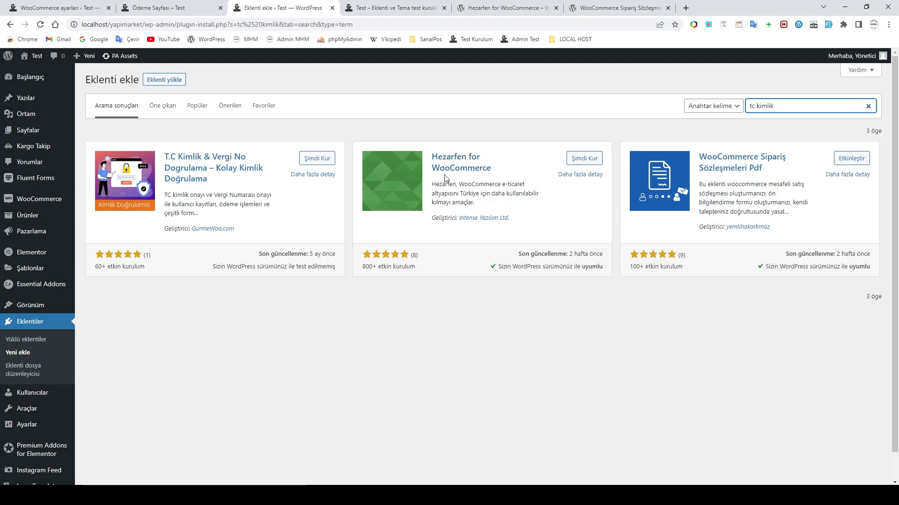
{"action": "left_click", "coordinate": [584, 159]}
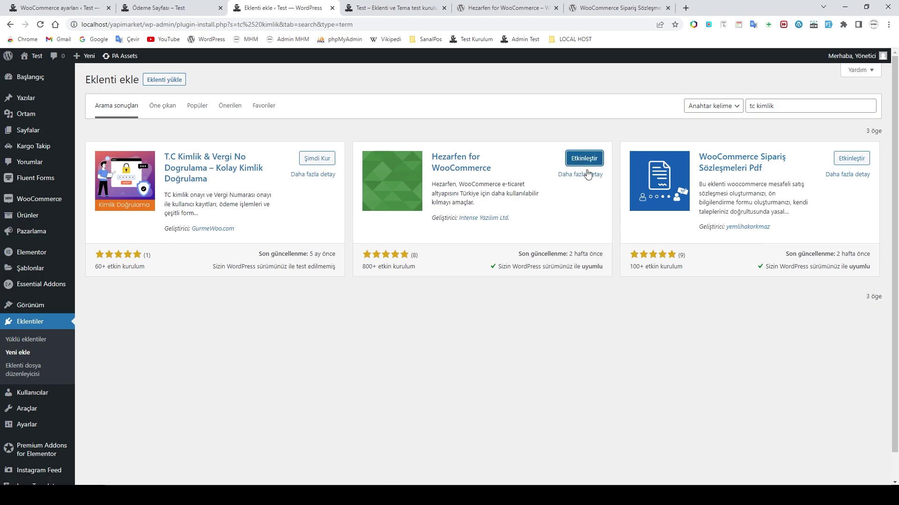
{"action": "left_click", "coordinate": [584, 159]}
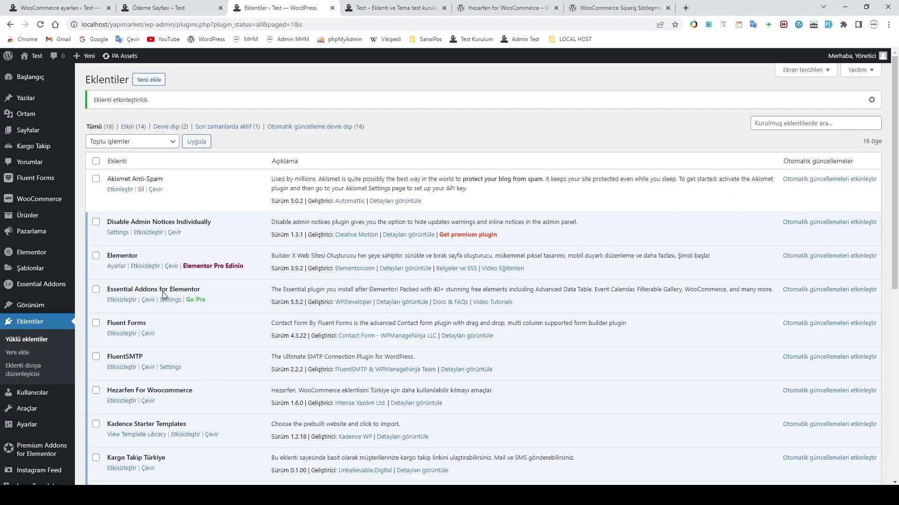
Step: Go to WooCommerce > Ayarlar > Hezarfen > Şifreleme encryption settings
{"action": "mouse_move", "coordinate": [34, 201]}
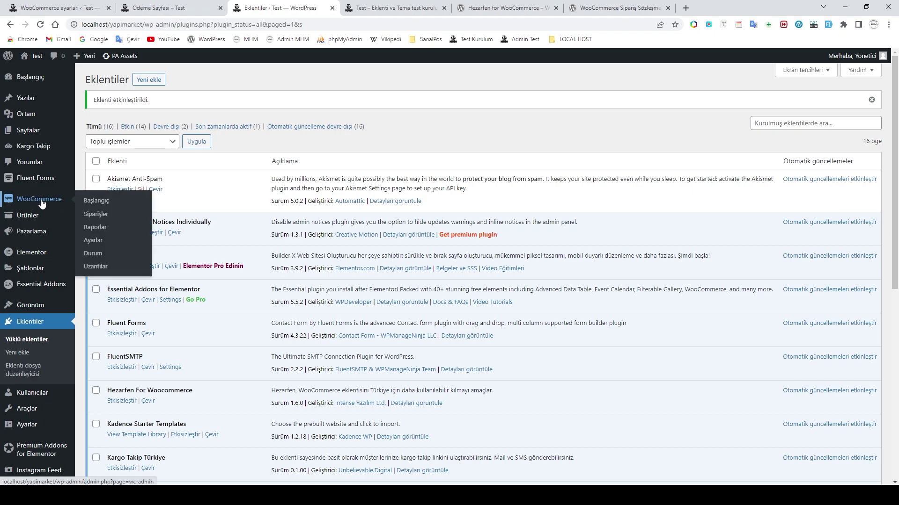
{"action": "left_click", "coordinate": [92, 242]}
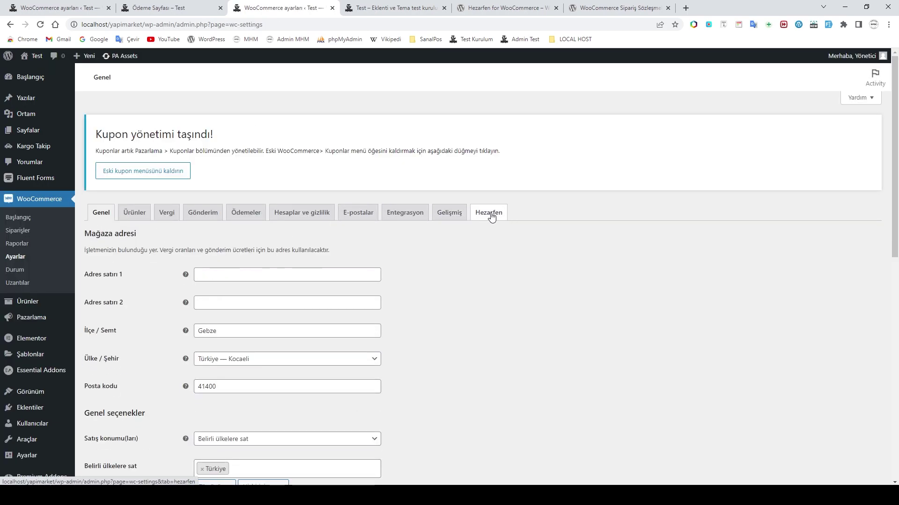
{"action": "left_click", "coordinate": [491, 217]}
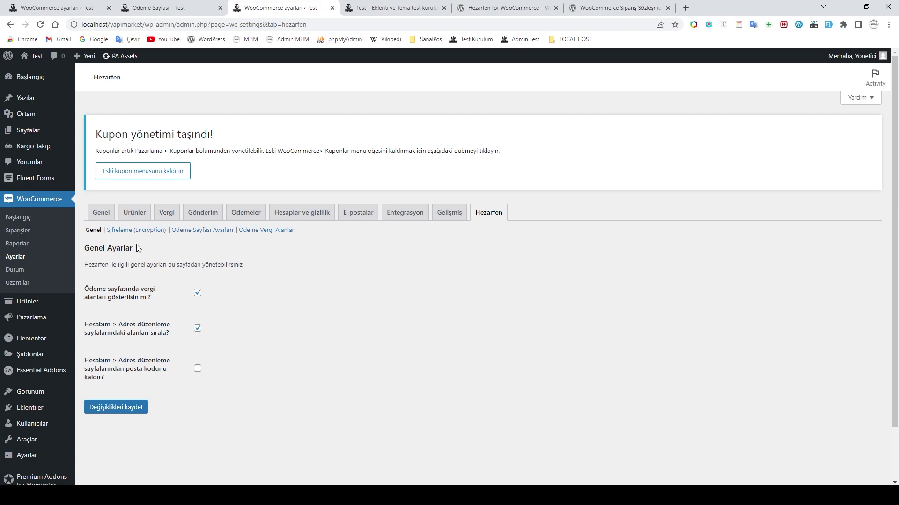
{"action": "left_click", "coordinate": [136, 230]}
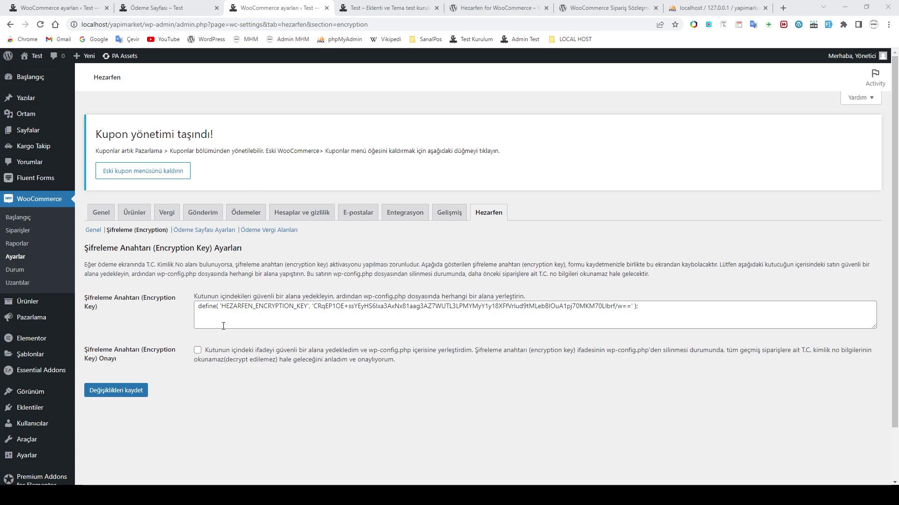
Step: Copy the HEZARFEN_ENCRYPTION_KEY define line and minimize Chrome to the desktop
{"action": "left_click_drag", "start_coordinate": [198, 307], "coordinate": [653, 317]}
{"action": "right_click", "coordinate": [605, 306]}
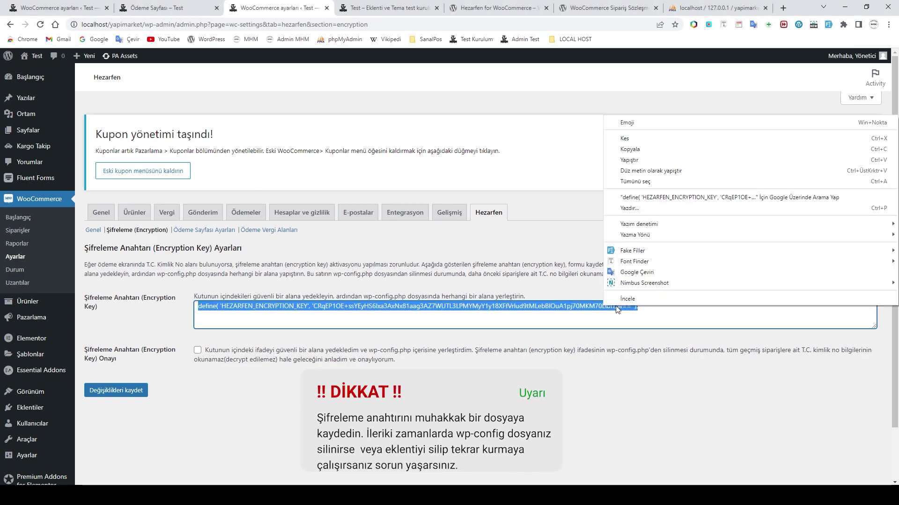
{"action": "left_click", "coordinate": [635, 150]}
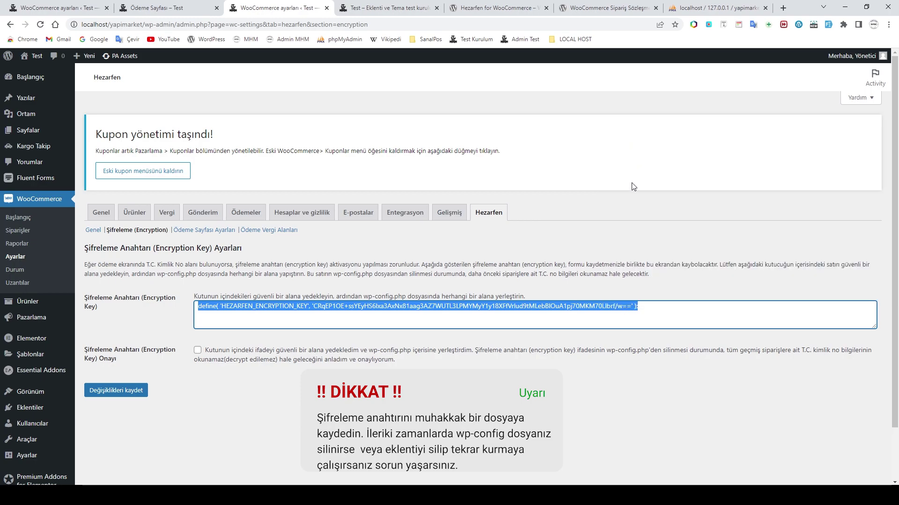
{"action": "left_click", "coordinate": [842, 7]}
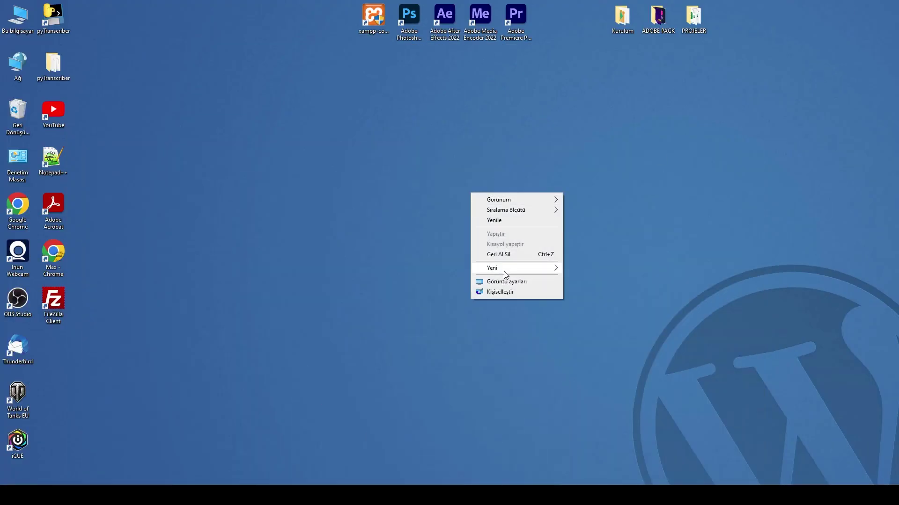
Step: Create a new text document on the desktop with the default name and open it
{"action": "mouse_move", "coordinate": [503, 271]}
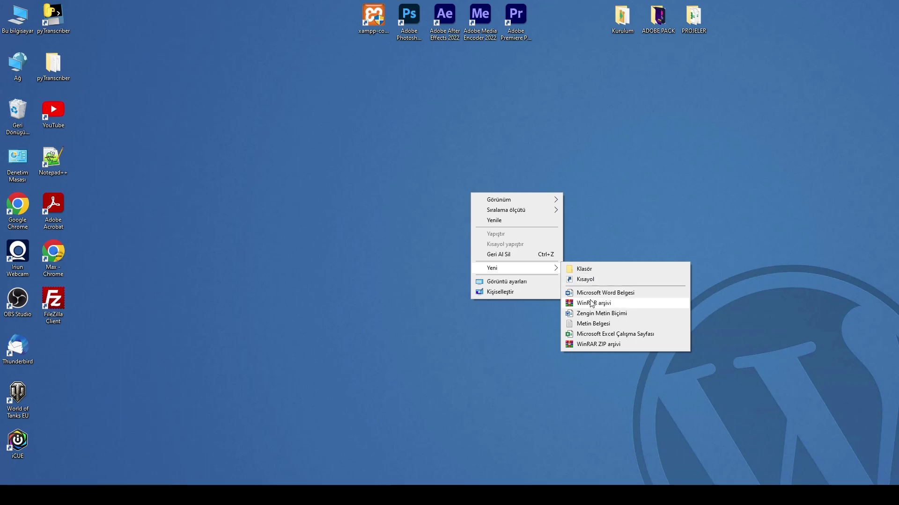
{"action": "left_click", "coordinate": [596, 326]}
{"action": "key", "text": "Return"}
{"action": "left_click", "coordinate": [456, 209]}
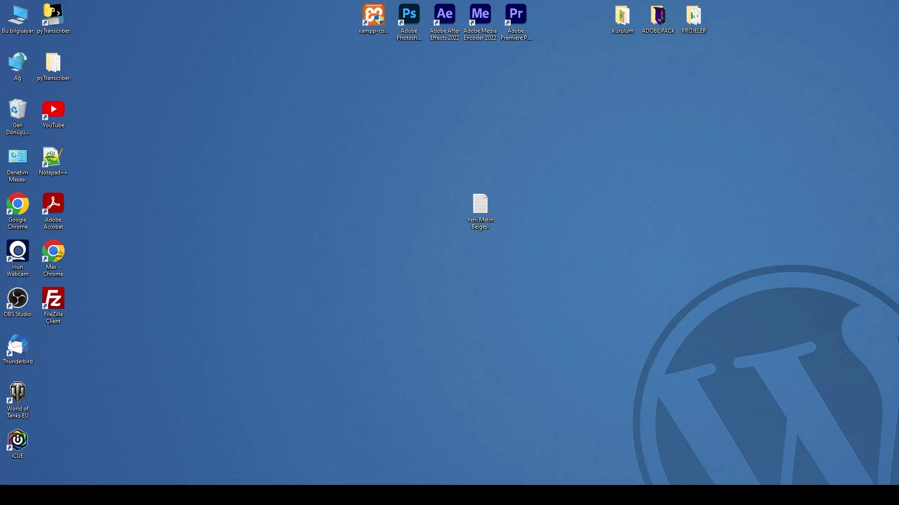
{"action": "double_click", "coordinate": [479, 205]}
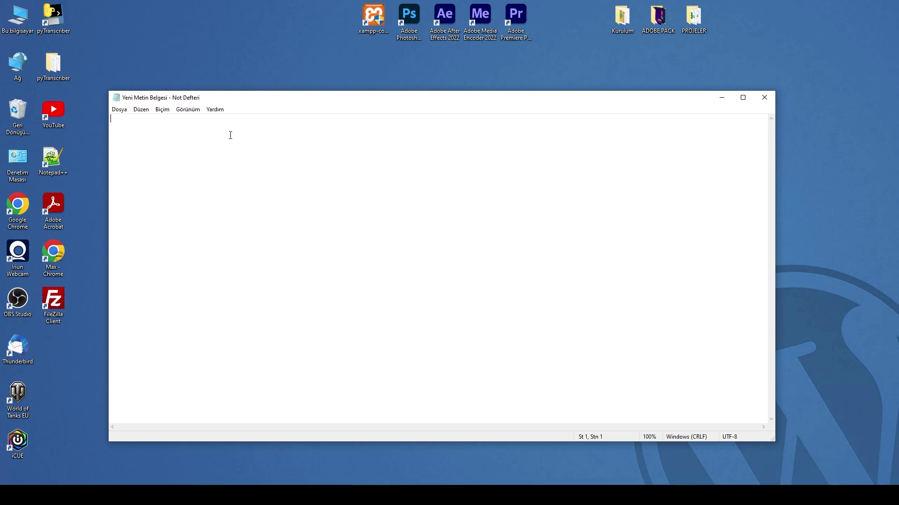
Step: Paste the key define line, save the file, close Notepad and return to Chrome
{"action": "key", "text": "ctrl+v"}
{"action": "key", "text": "ctrl+s"}
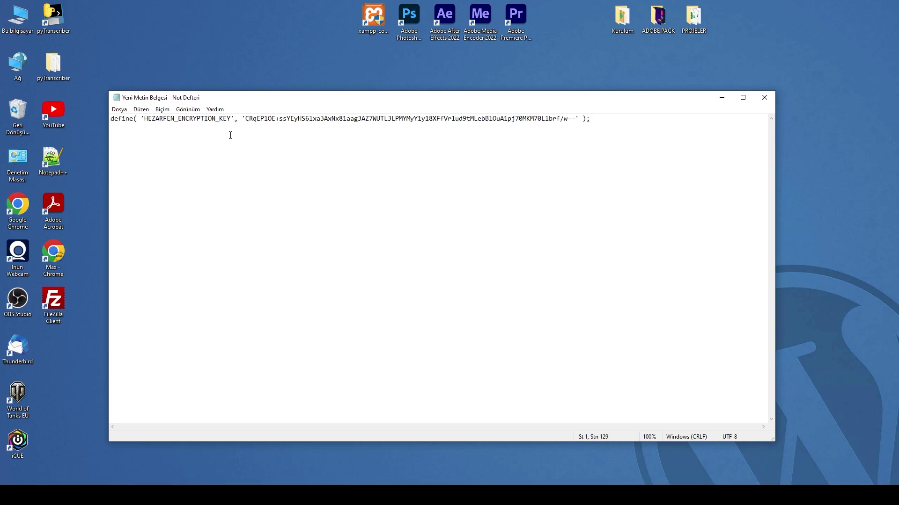
{"action": "left_click", "coordinate": [765, 98]}
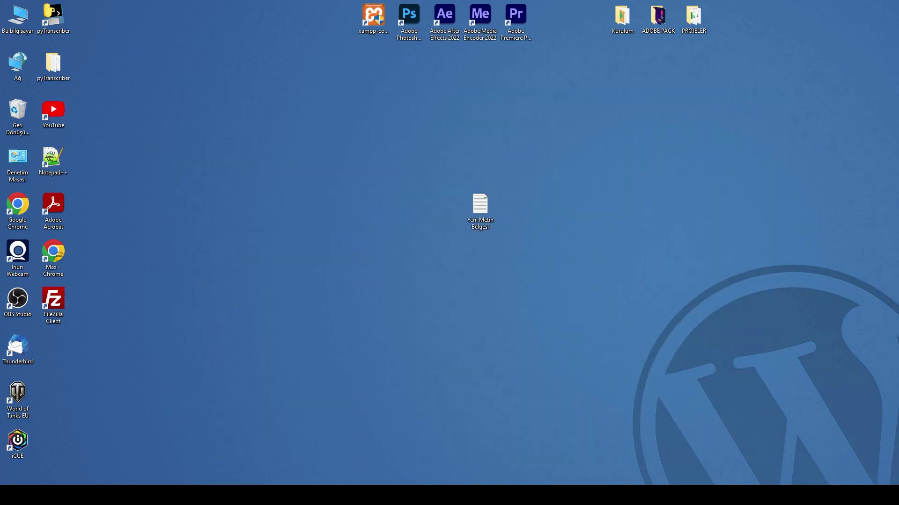
{"action": "key", "text": "alt+Tab"}
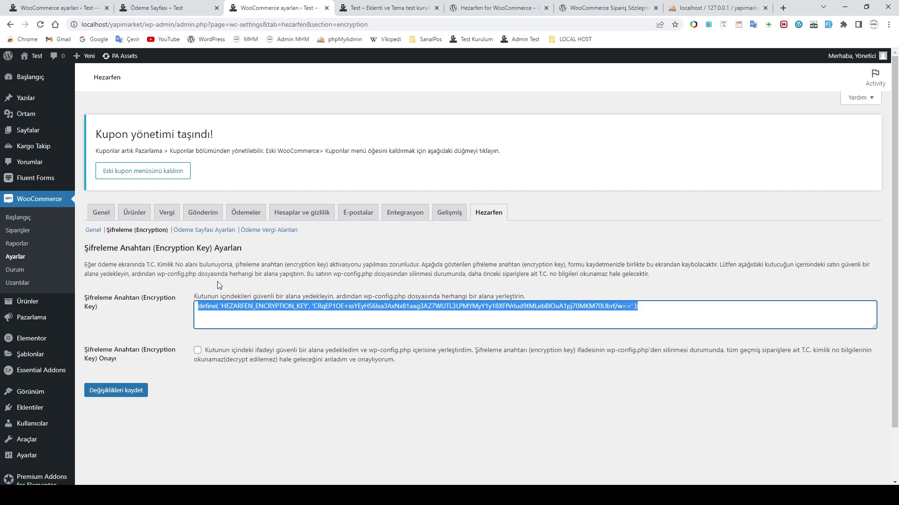
Step: Highlight the wp-config.php paste instruction and open wp-config.php in Notepad++ beside the settings
{"action": "left_click_drag", "start_coordinate": [307, 273], "coordinate": [132, 274]}
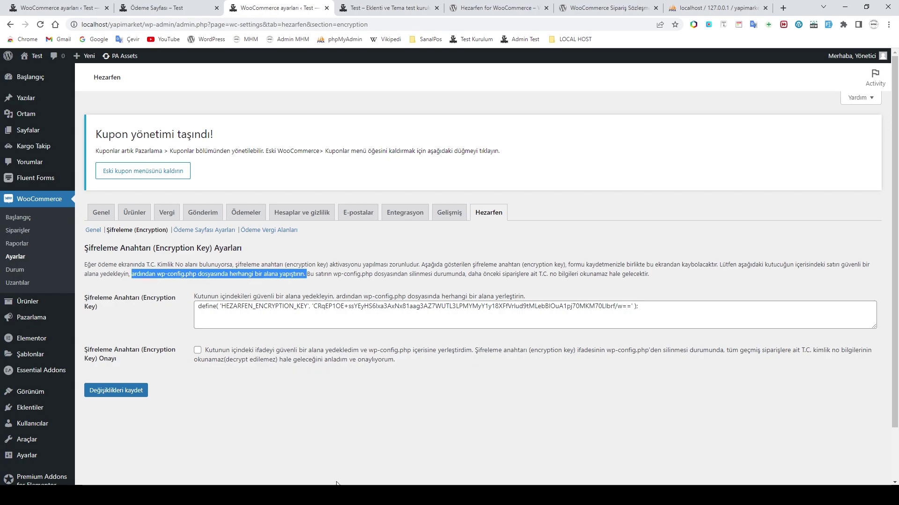
{"action": "left_click", "coordinate": [340, 482]}
{"action": "left_click_drag", "start_coordinate": [334, 199], "coordinate": [335, 78]}
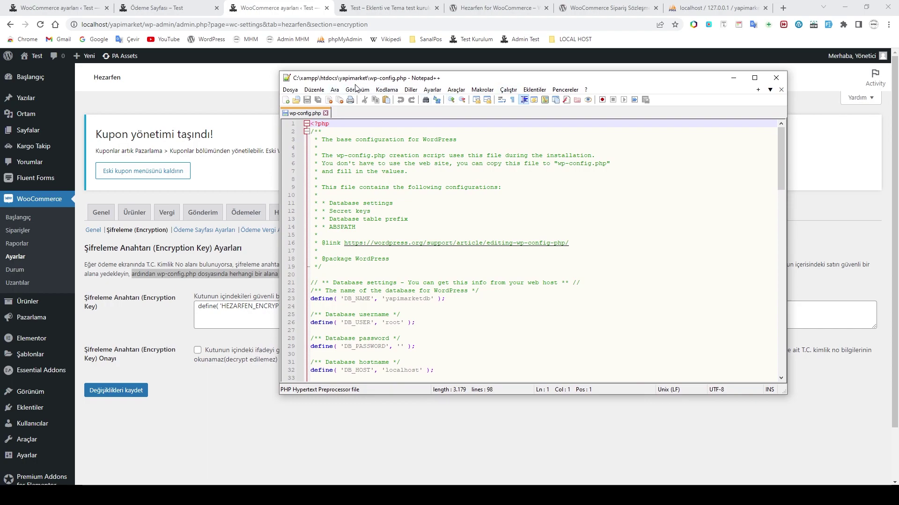
Step: Scroll wp-config.php to its end, then select the key define line in the browser
{"action": "scroll", "coordinate": [427, 218], "scroll_direction": "down", "scroll_amount": 8}
{"action": "scroll", "coordinate": [427, 219], "scroll_direction": "down", "scroll_amount": 5}
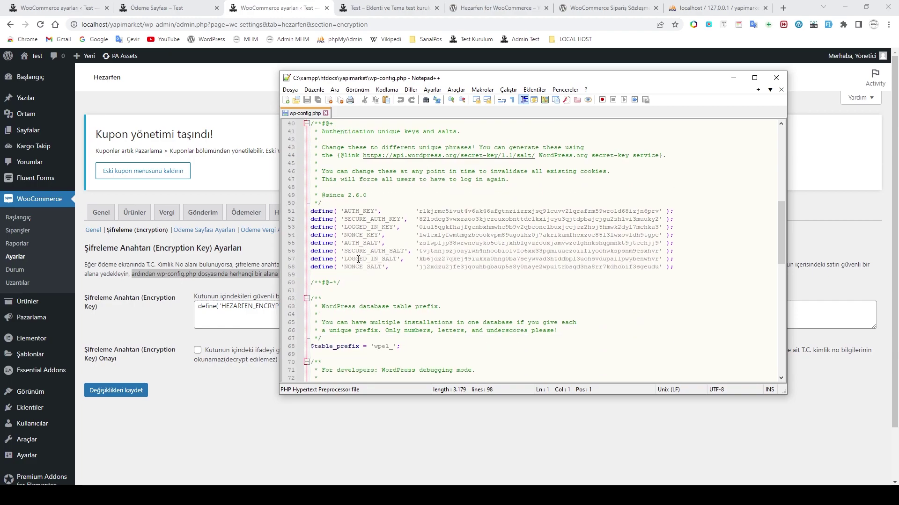
{"action": "scroll", "coordinate": [427, 266], "scroll_direction": "down", "scroll_amount": 13}
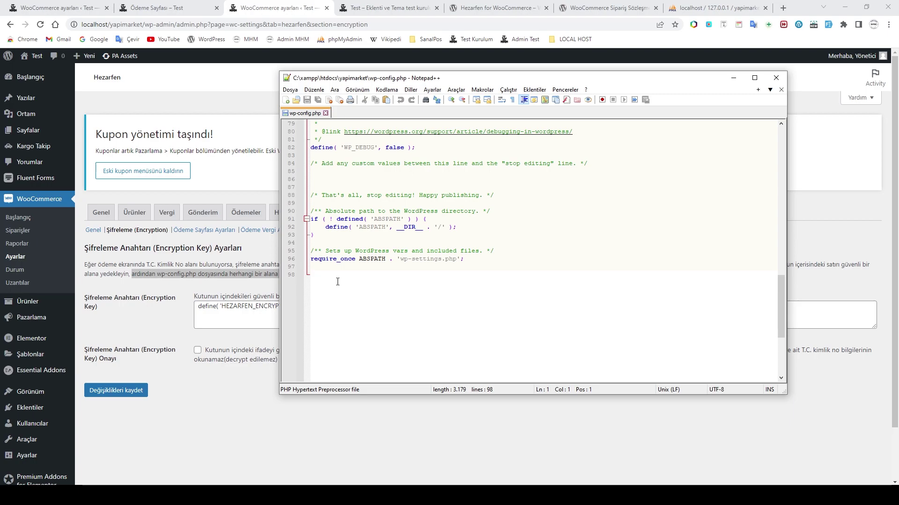
{"action": "left_click", "coordinate": [234, 309]}
{"action": "left_click_drag", "start_coordinate": [199, 307], "coordinate": [643, 309]}
Step: Copy the key define line and paste it onto empty line 98 of wp-config.php
{"action": "right_click", "coordinate": [596, 307]}
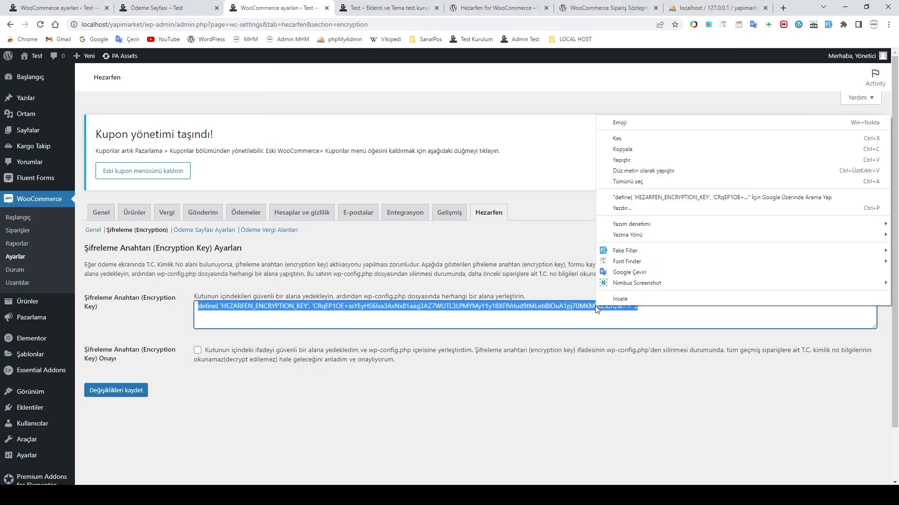
{"action": "left_click", "coordinate": [622, 150]}
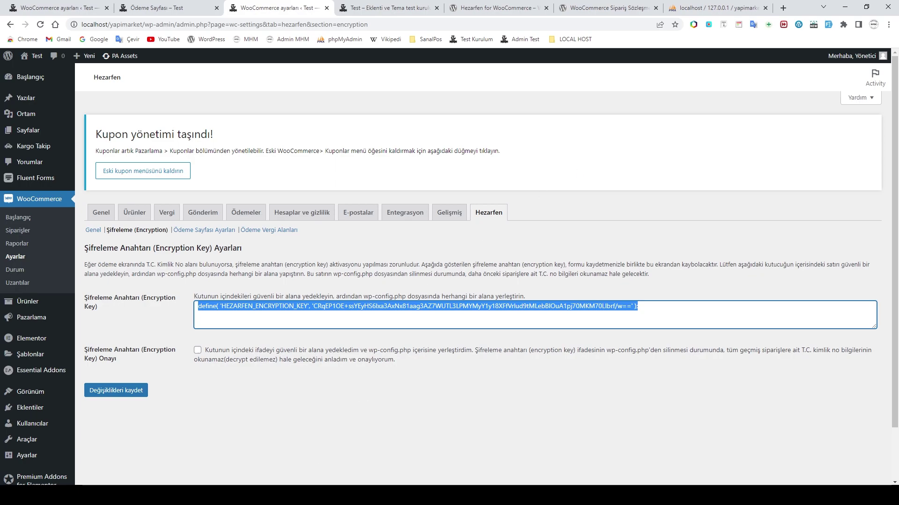
{"action": "left_click", "coordinate": [328, 495]}
{"action": "left_click", "coordinate": [328, 275]}
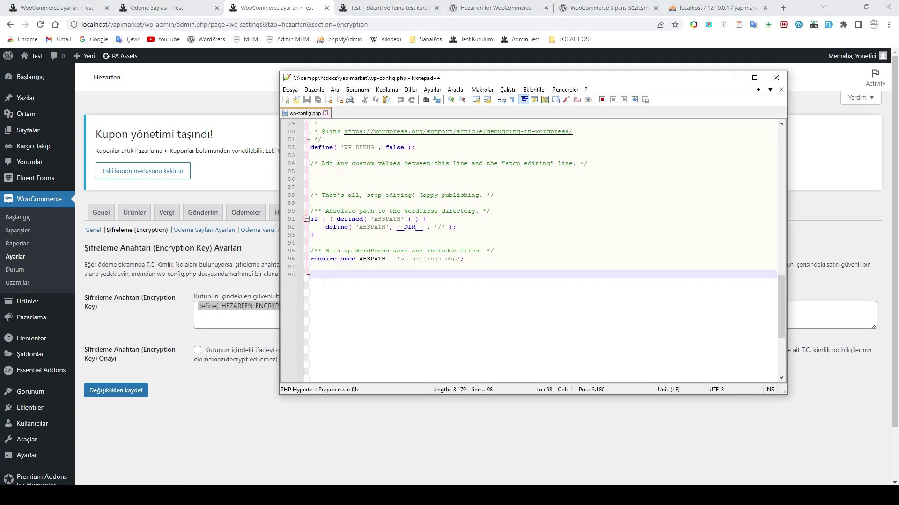
{"action": "key", "text": "ctrl+v"}
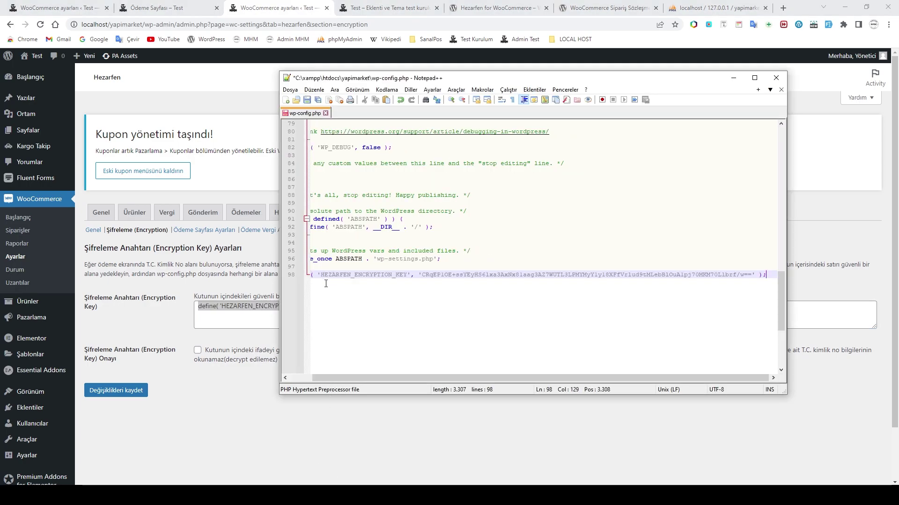
Step: Save wp-config.php and minimize Notepad++ to show the settings page
{"action": "left_click_drag", "start_coordinate": [384, 380], "coordinate": [338, 377]}
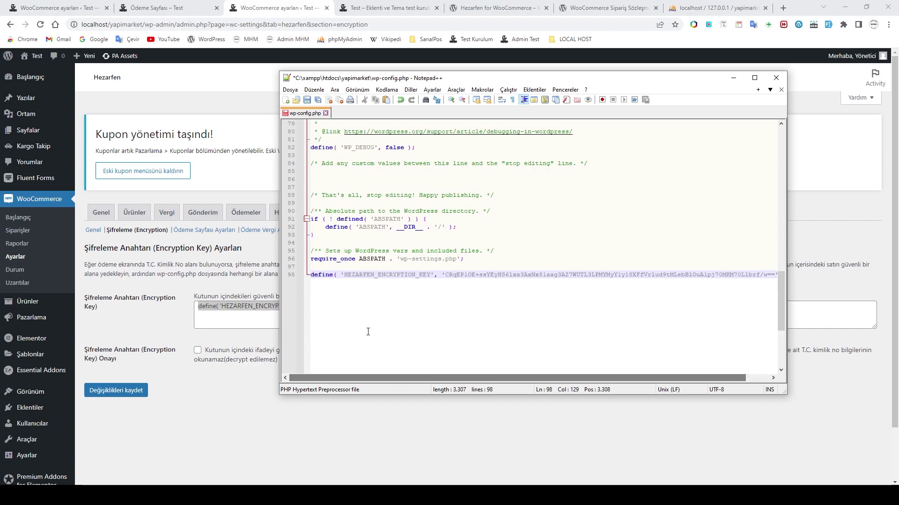
{"action": "key", "text": "End"}
{"action": "left_click", "coordinate": [307, 100]}
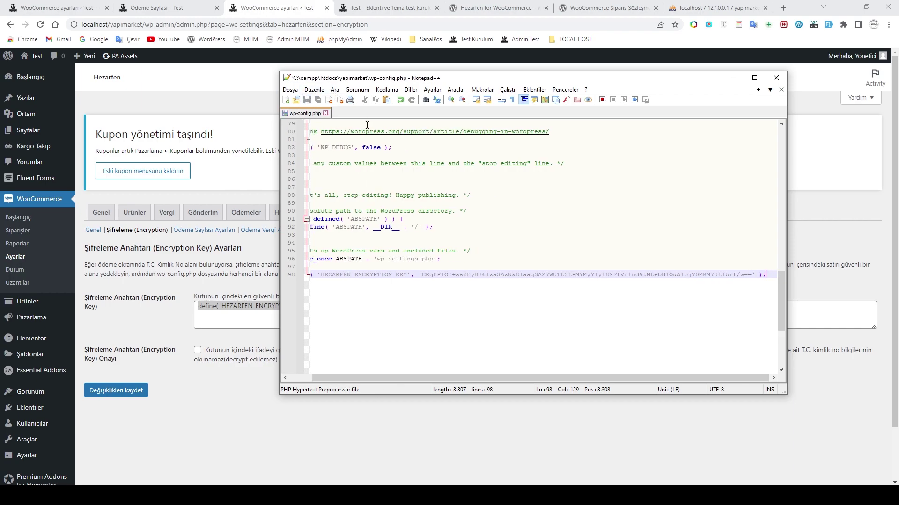
{"action": "left_click", "coordinate": [733, 78]}
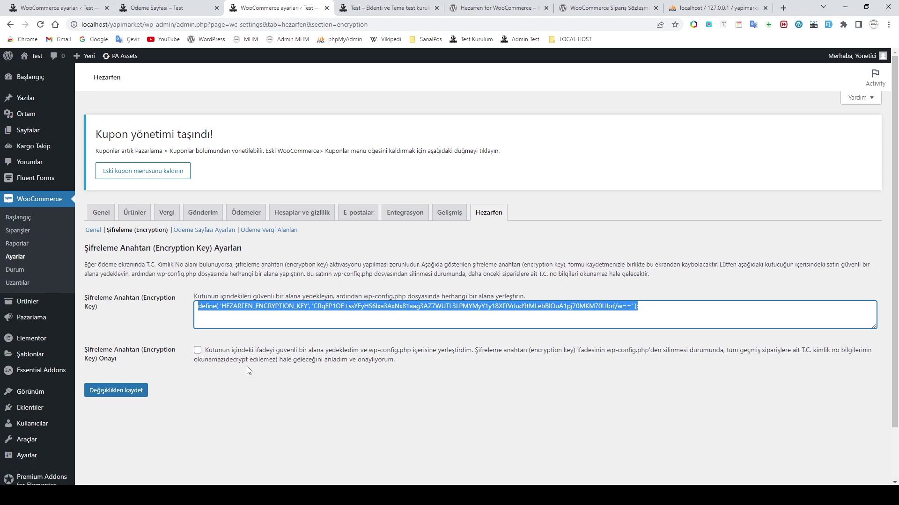
Step: Tick Şifreleme Anahtarı Onayı and save the Hezarfen encryption settings
{"action": "left_click", "coordinate": [197, 353]}
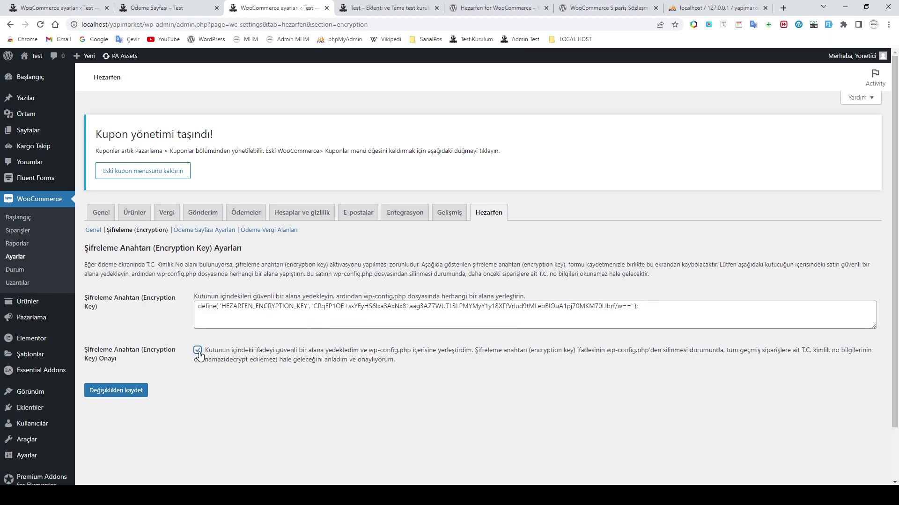
{"action": "left_click", "coordinate": [121, 396]}
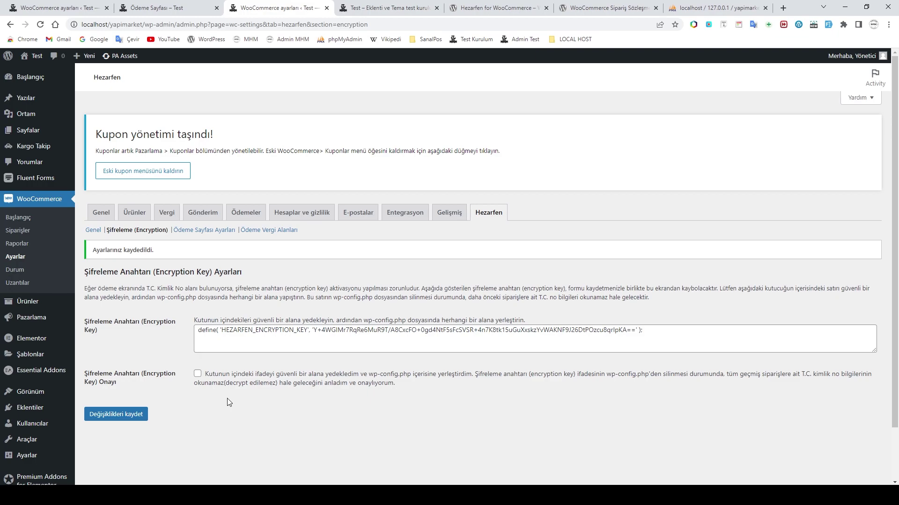
Step: Delete the old key define line from the Notepad backup file
{"action": "key", "text": "alt+Tab"}
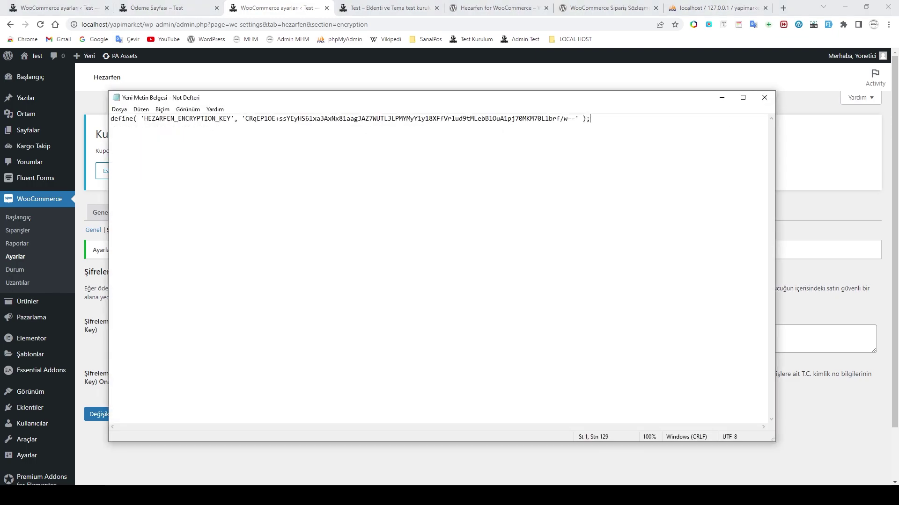
{"action": "left_click_drag", "start_coordinate": [571, 100], "coordinate": [654, 350]}
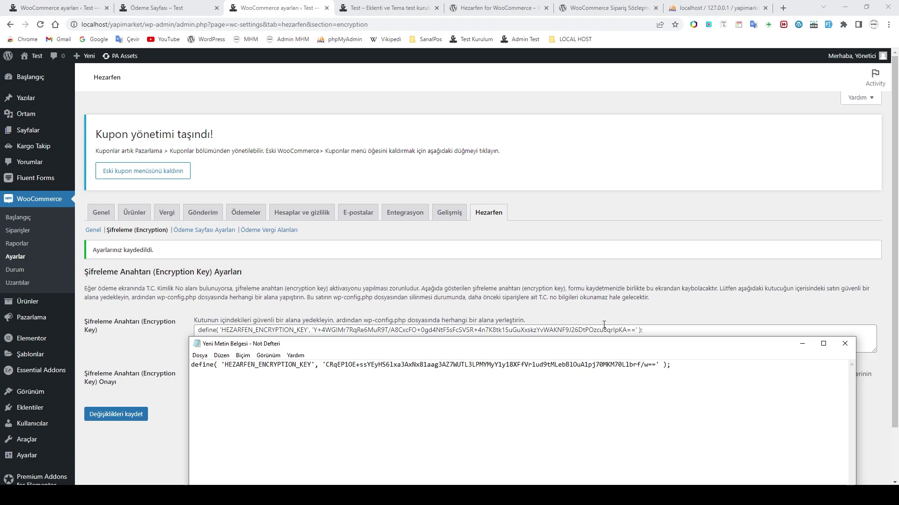
{"action": "left_click_drag", "start_coordinate": [688, 372], "coordinate": [192, 383]}
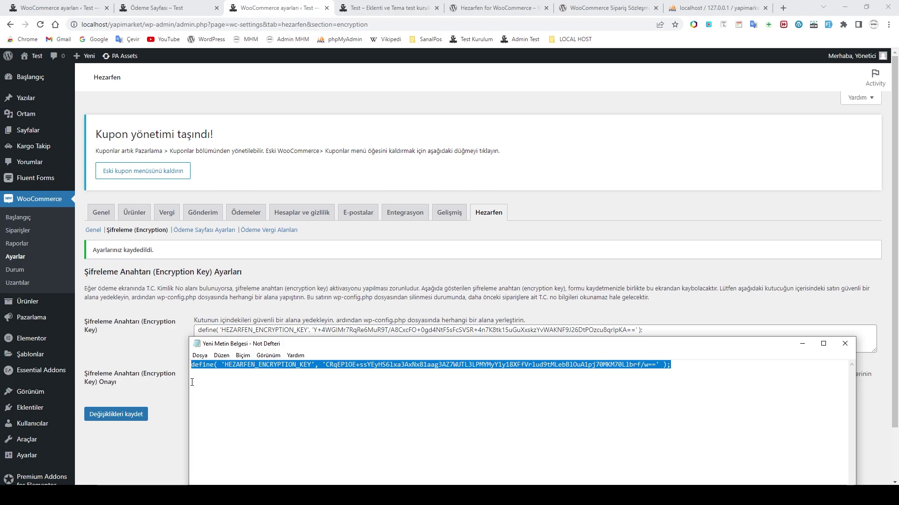
{"action": "key", "text": "Delete"}
{"action": "left_click_drag", "start_coordinate": [561, 353], "coordinate": [549, 415]}
Step: Paste the new HEZARFEN_ENCRYPTION_KEY define line into the backup file, save and minimize it
{"action": "left_click", "coordinate": [655, 330]}
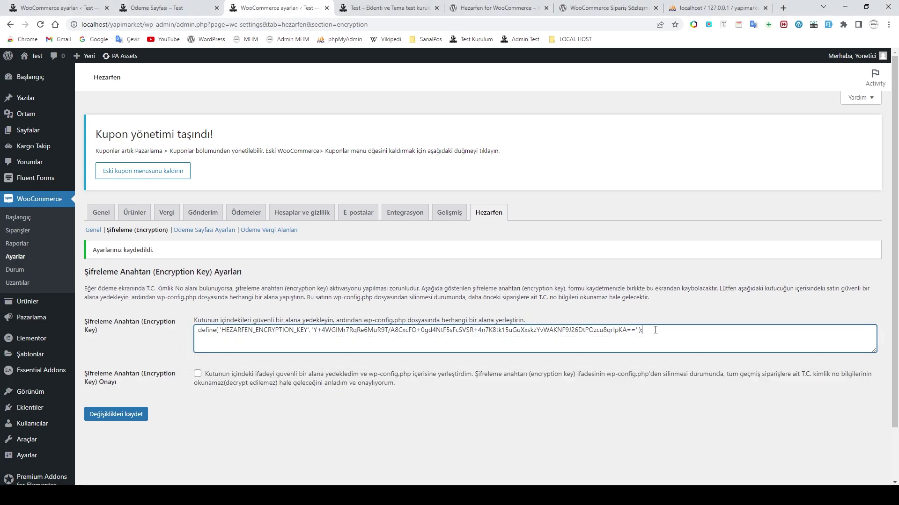
{"action": "key", "text": "ctrl+a"}
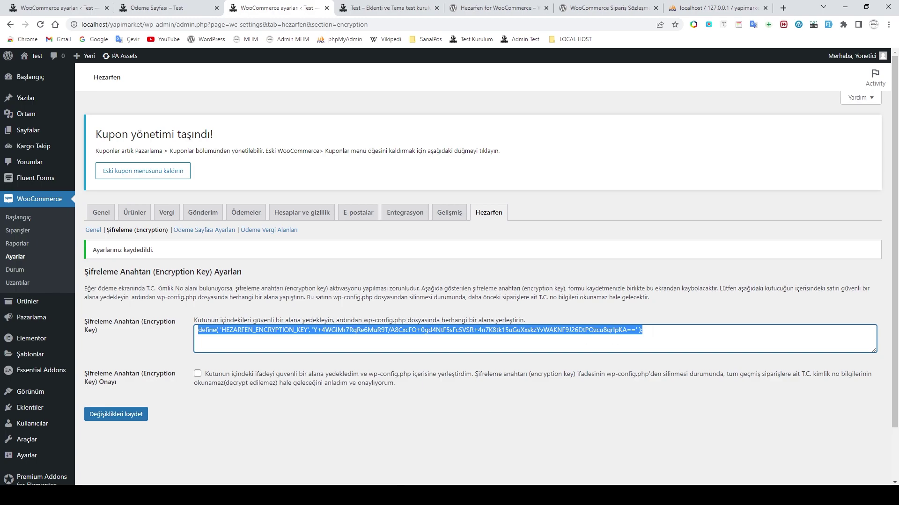
{"action": "key", "text": "alt+Tab"}
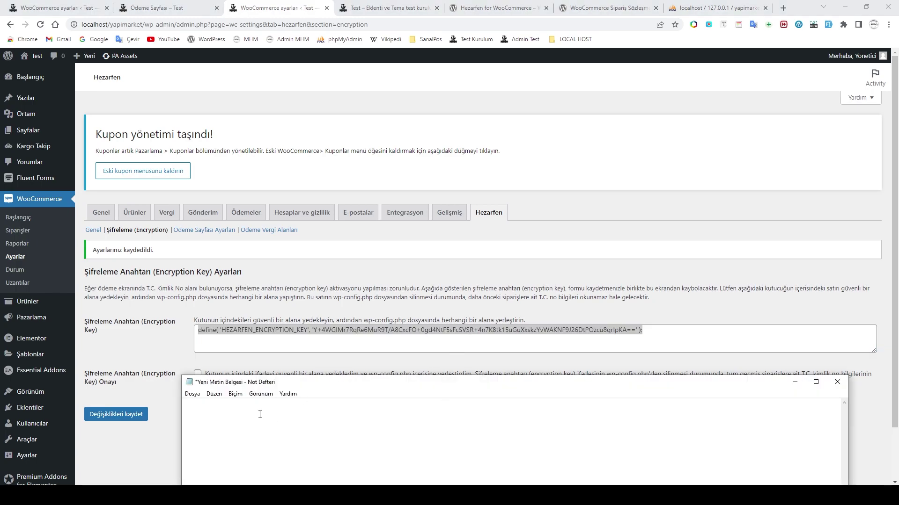
{"action": "key", "text": "ctrl+v"}
{"action": "key", "text": "ctrl+s"}
{"action": "left_click_drag", "start_coordinate": [674, 387], "coordinate": [631, 48]}
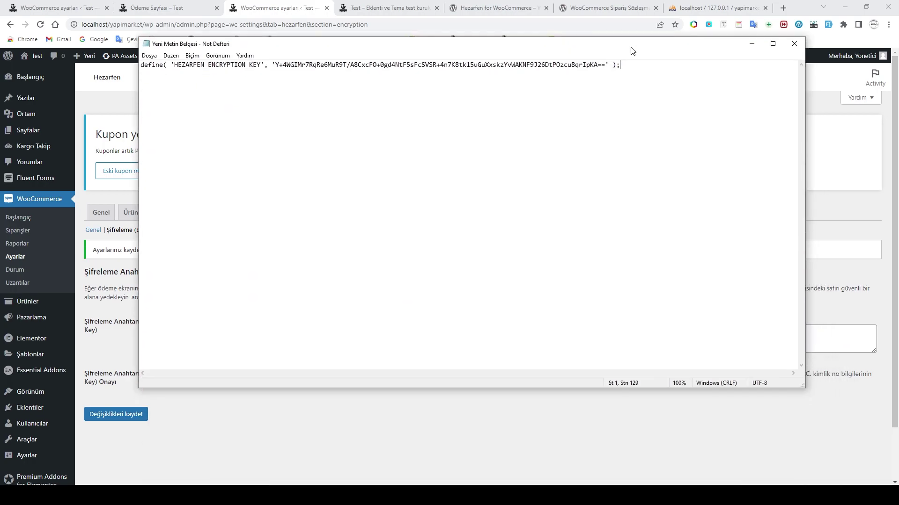
{"action": "left_click", "coordinate": [752, 45]}
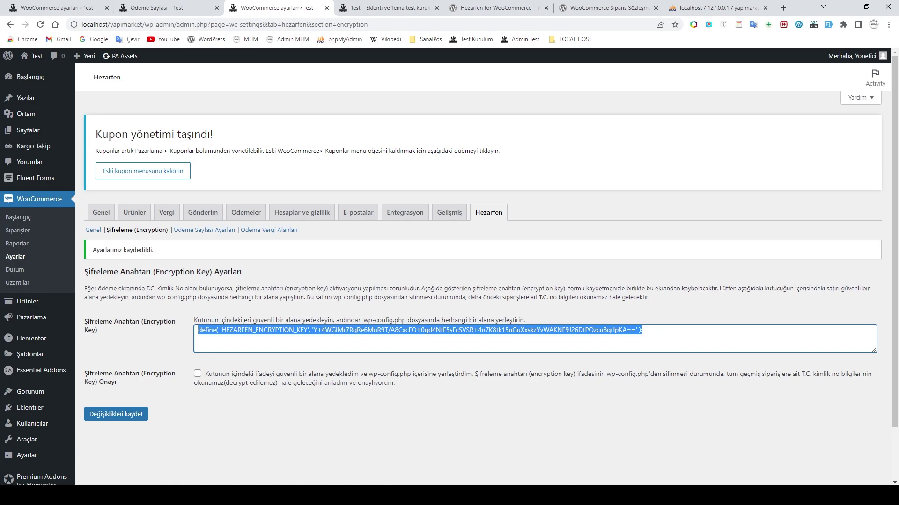
Step: Delete the old encryption key line 98 from wp-config.php in Notepad++
{"action": "key", "text": "alt+Tab"}
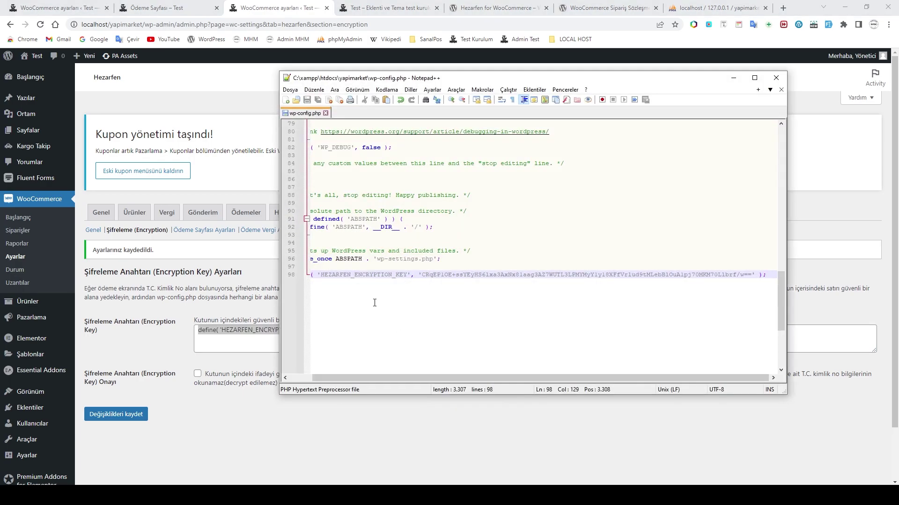
{"action": "left_click", "coordinate": [322, 278]}
{"action": "left_click_drag", "start_coordinate": [356, 377], "coordinate": [352, 378]}
{"action": "key", "text": "End"}
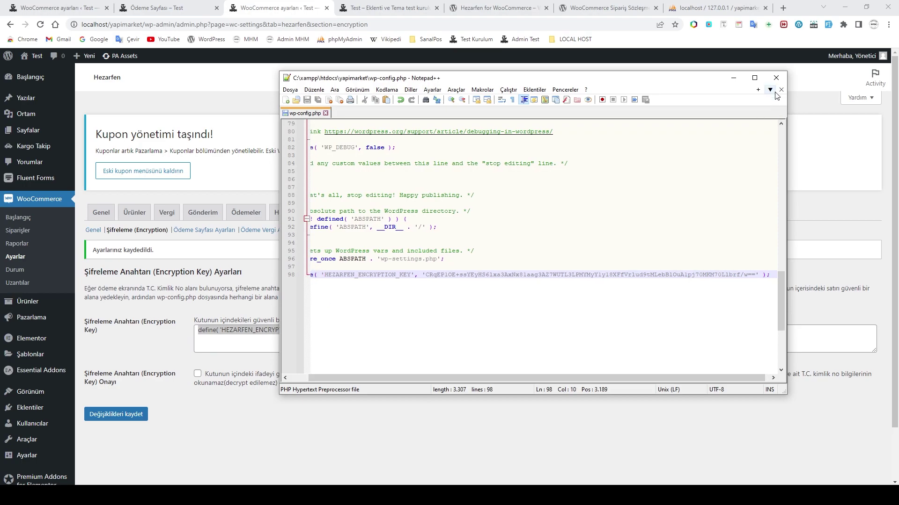
{"action": "left_click", "coordinate": [754, 78]}
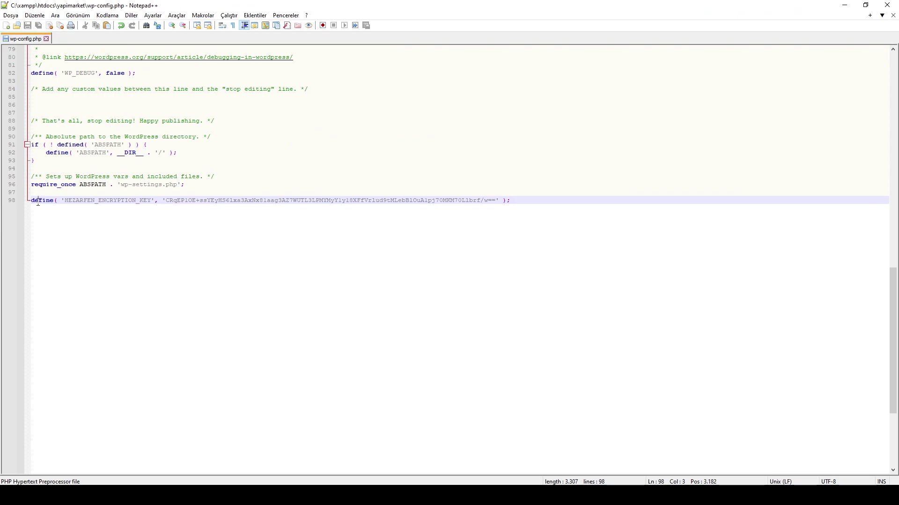
{"action": "left_click", "coordinate": [9, 202]}
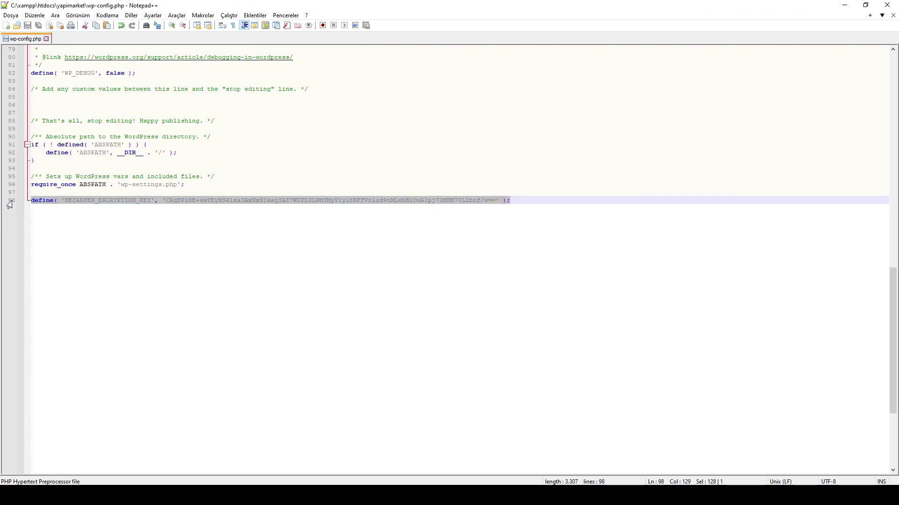
{"action": "key", "text": "Delete"}
Step: Paste the HEZARFEN_ENCRYPTION_KEY define after the NONCE_SALT line, save wp-config.php and close Notepad++
{"action": "scroll", "coordinate": [132, 221], "scroll_direction": "up", "scroll_amount": 14}
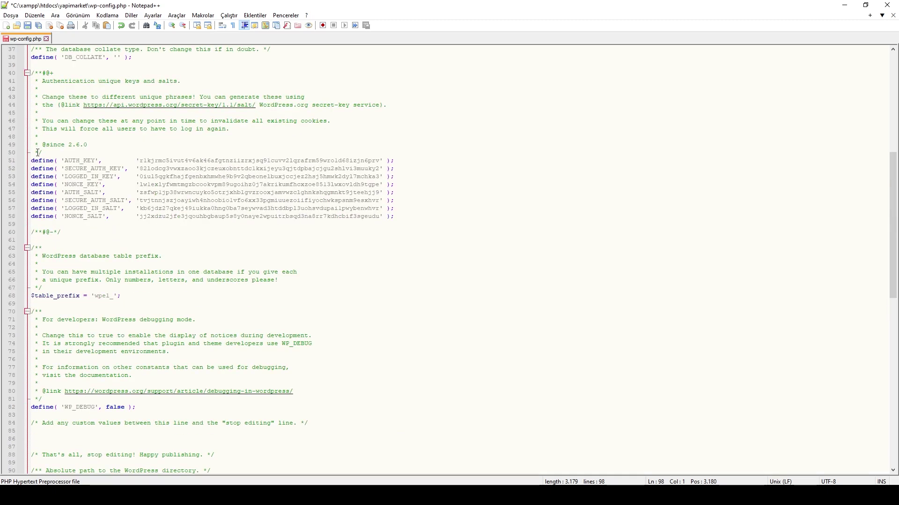
{"action": "scroll", "coordinate": [84, 170], "scroll_direction": "up", "scroll_amount": 2}
{"action": "left_click", "coordinate": [402, 266]}
{"action": "key", "text": "Return"}
{"action": "type", "text": "define( 'HEZARFEN_ENCRYPTION_KEY', 'Y+4WGIMr7RqRe6MuR9T/A8CxcFO+0gd4NtF5sFcSVSR+4n7K8tkl5uGuXxskzYvWAKNF9J26DtPOzcu8qrIpKA==' );"}
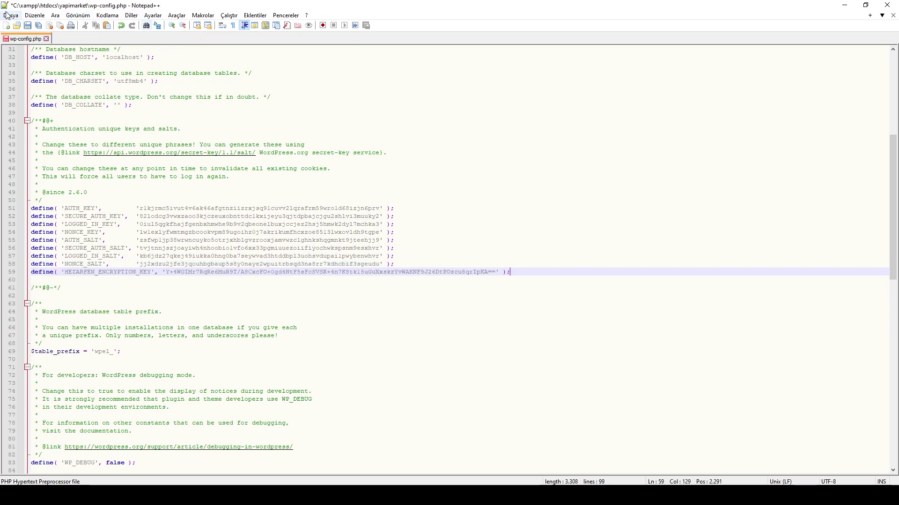
{"action": "left_click", "coordinate": [28, 28]}
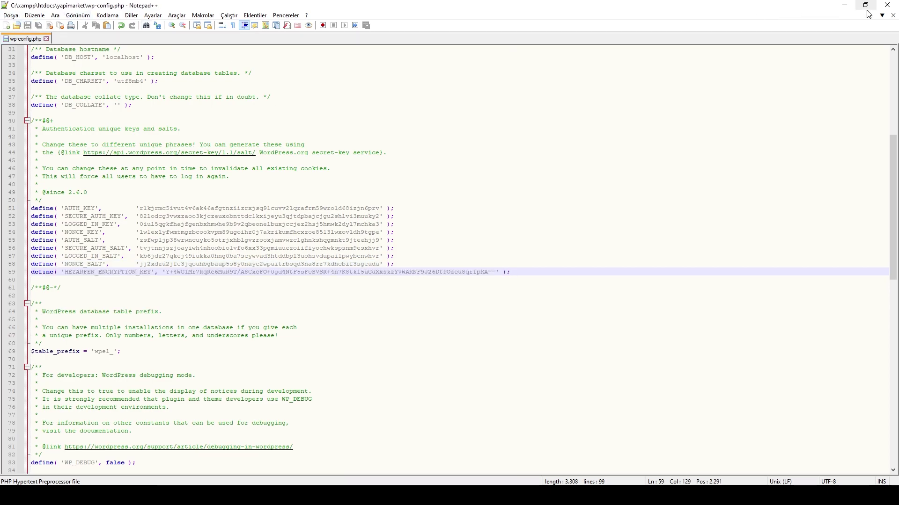
{"action": "left_click", "coordinate": [845, 5]}
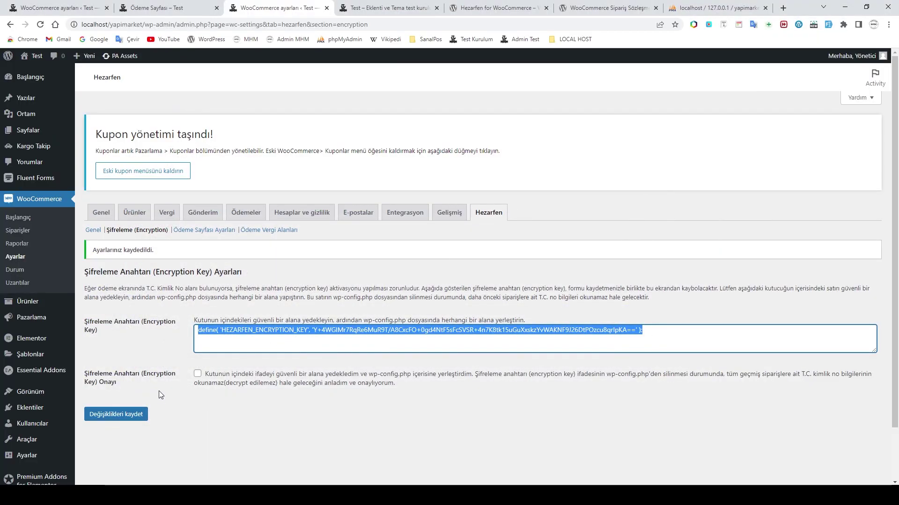
Step: Tick Şifreleme Anahtarı Onayı to confirm the key is in wp-config.php, then save the settings
{"action": "left_click", "coordinate": [197, 374]}
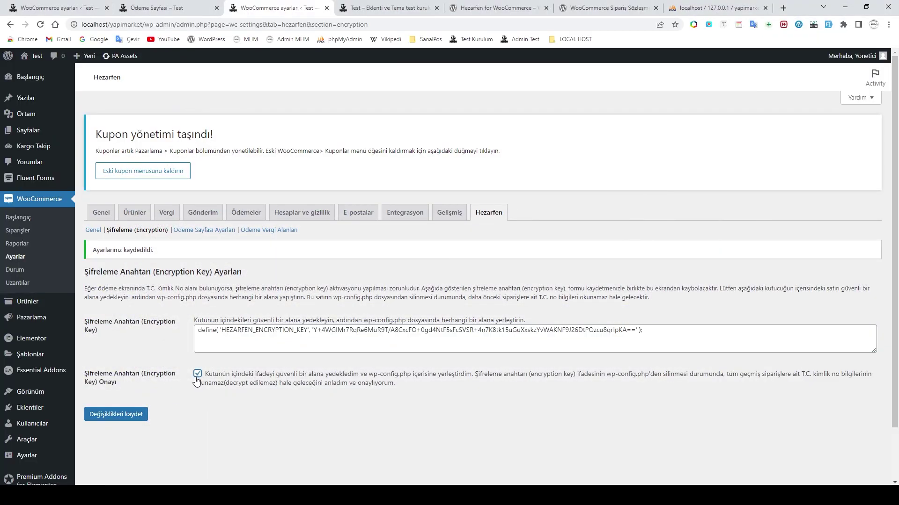
{"action": "left_click", "coordinate": [121, 415]}
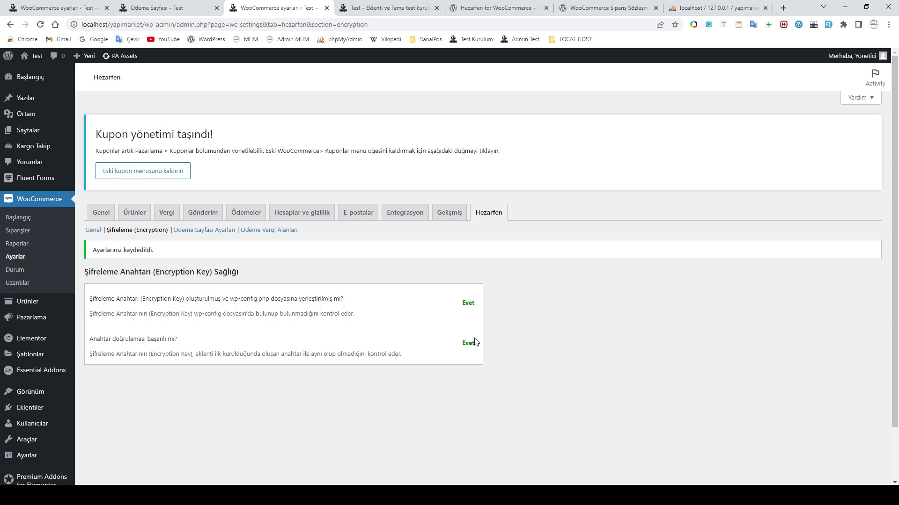
Step: Under Ödeme Sayfası Ayarları, enable 'Ödeme formundaki alanlar otomatik olarak sıralansın mı?' and save
{"action": "left_click", "coordinate": [196, 234]}
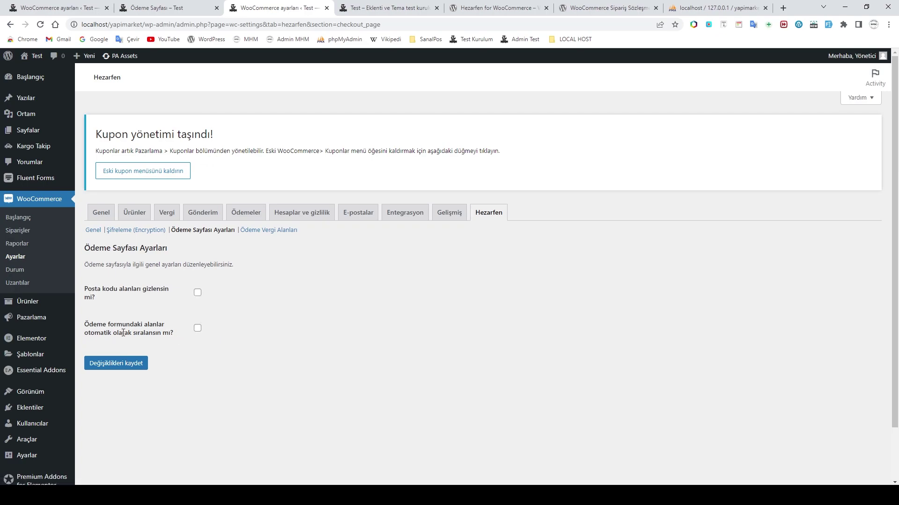
{"action": "left_click", "coordinate": [198, 330]}
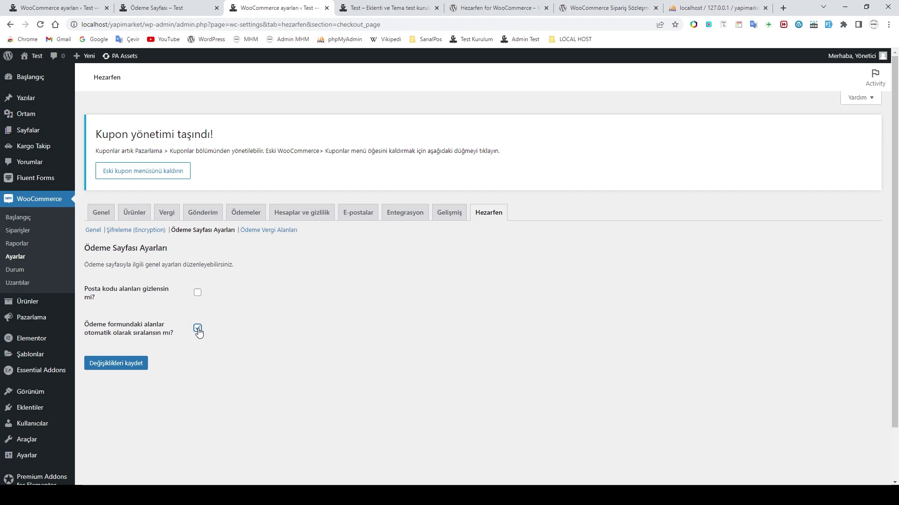
{"action": "left_click", "coordinate": [119, 363]}
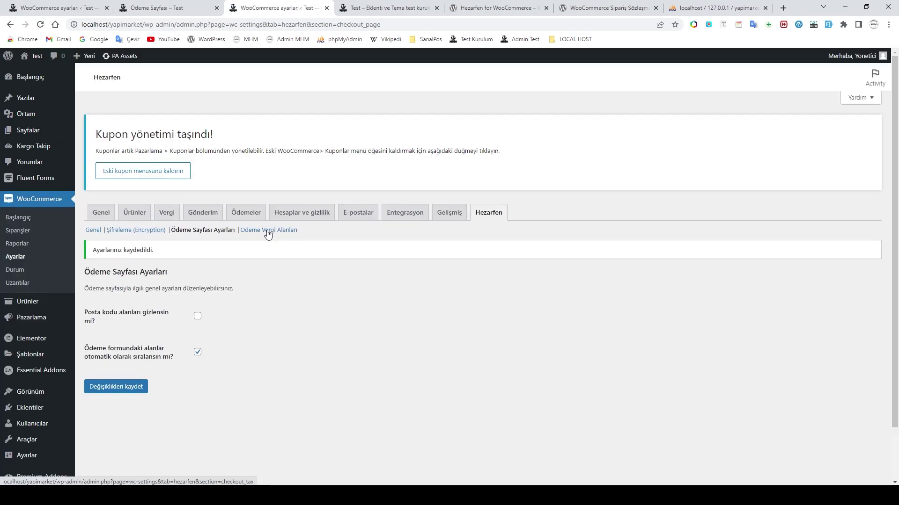
Step: Under Ödeme Vergi Alanları, enable showing the T.C. Kimlik Numarası field and save
{"action": "left_click", "coordinate": [269, 230]}
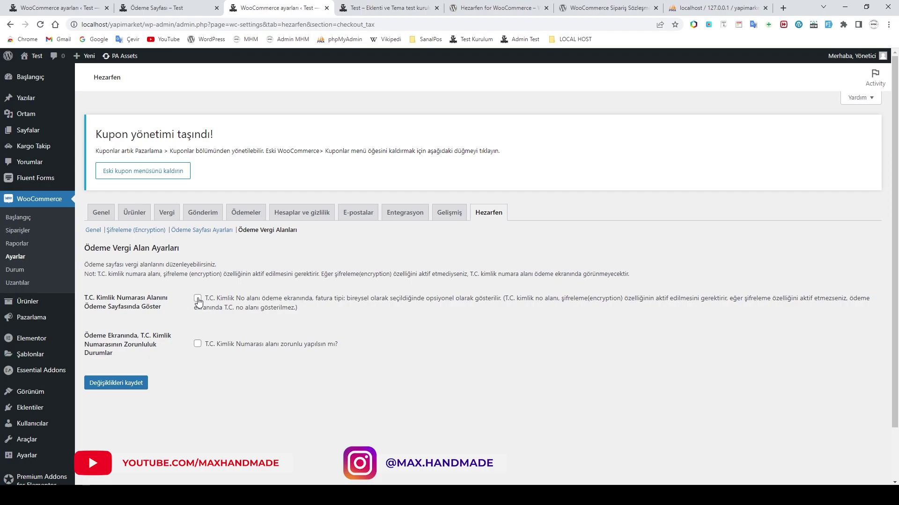
{"action": "left_click", "coordinate": [197, 298]}
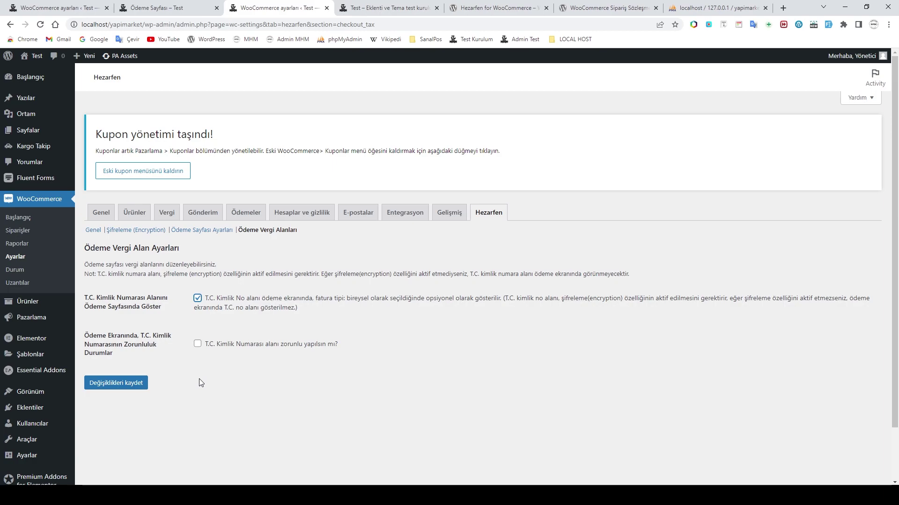
{"action": "left_click", "coordinate": [131, 383]}
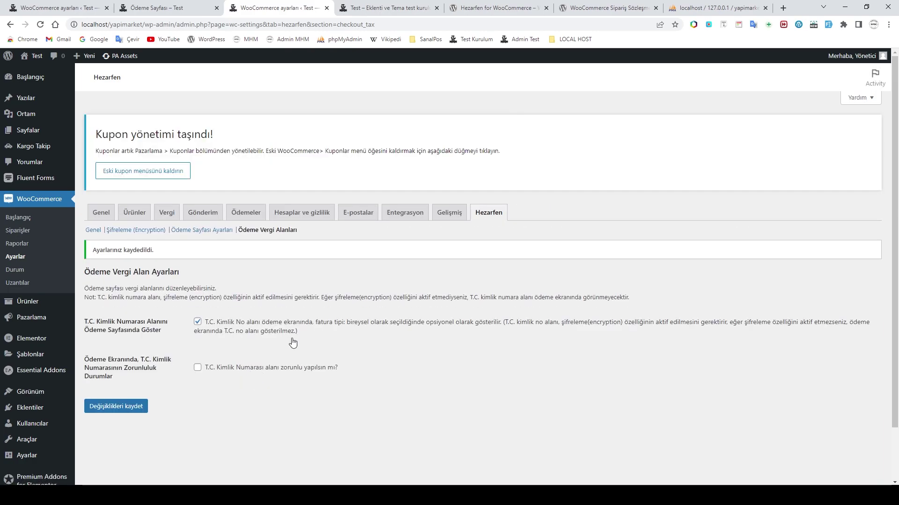
Step: Go from the storefront through the cart of two tools (3,355.00₺) to the Ödeme Sayfası
{"action": "left_click", "coordinate": [382, 7]}
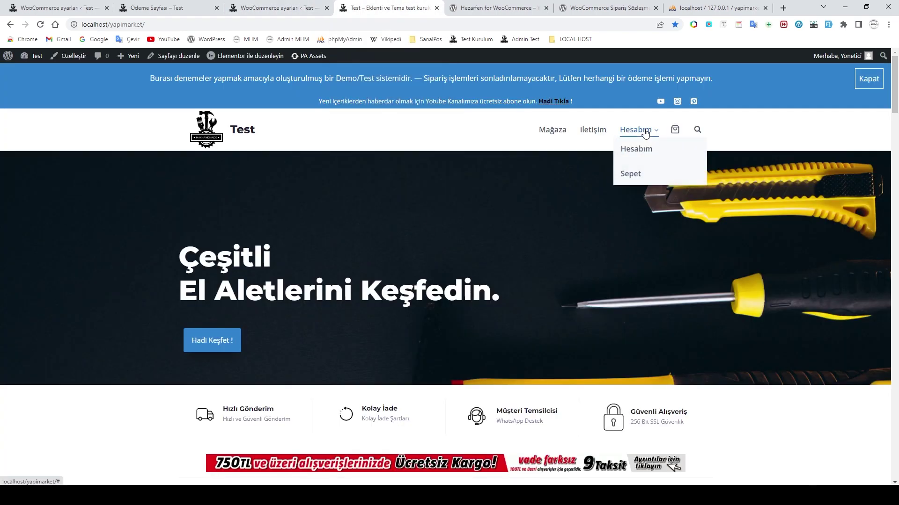
{"action": "left_click", "coordinate": [674, 133]}
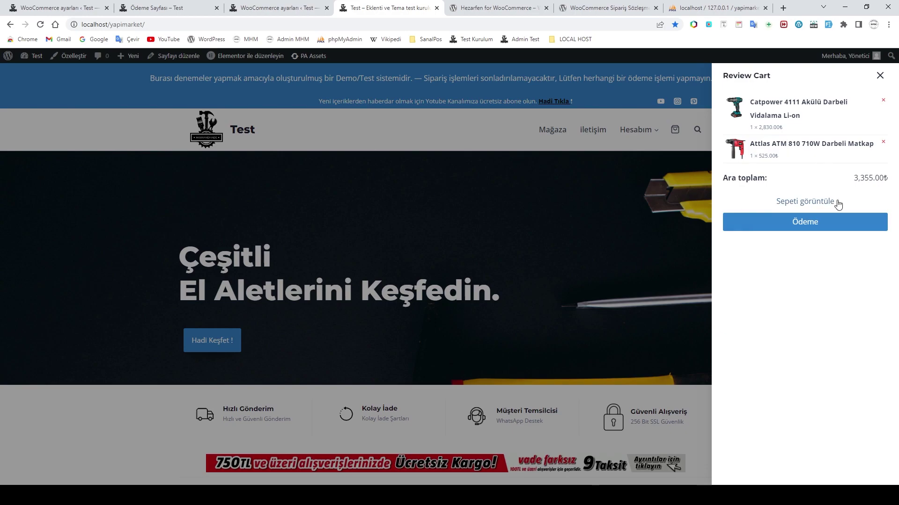
{"action": "left_click", "coordinate": [801, 204]}
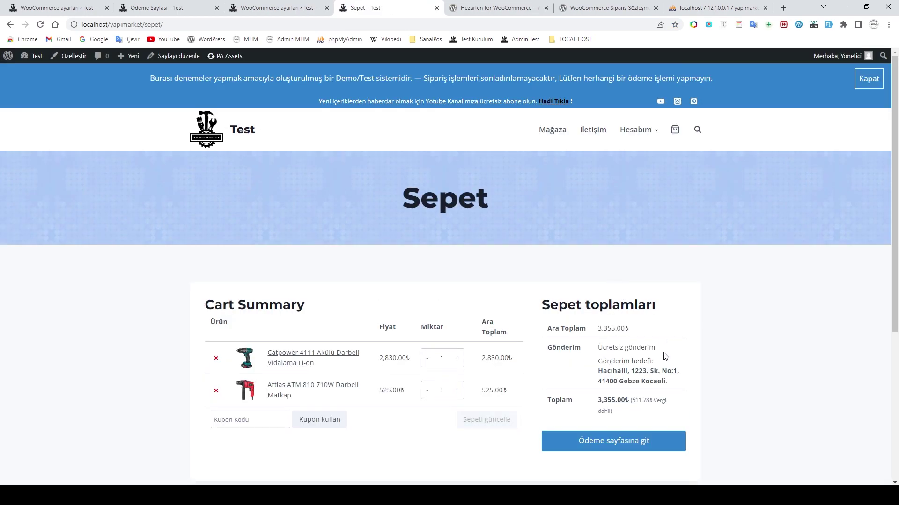
{"action": "left_click", "coordinate": [614, 447]}
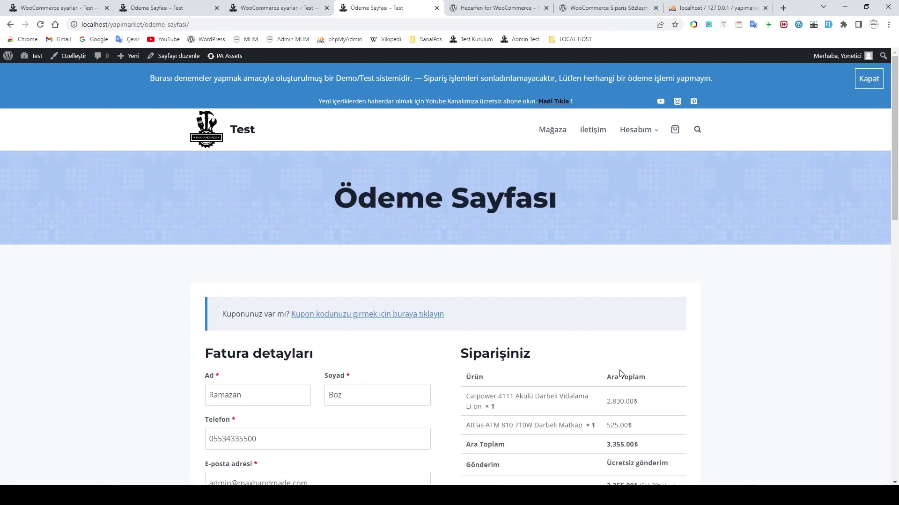
{"action": "scroll", "coordinate": [620, 373], "scroll_direction": "down", "scroll_amount": 5}
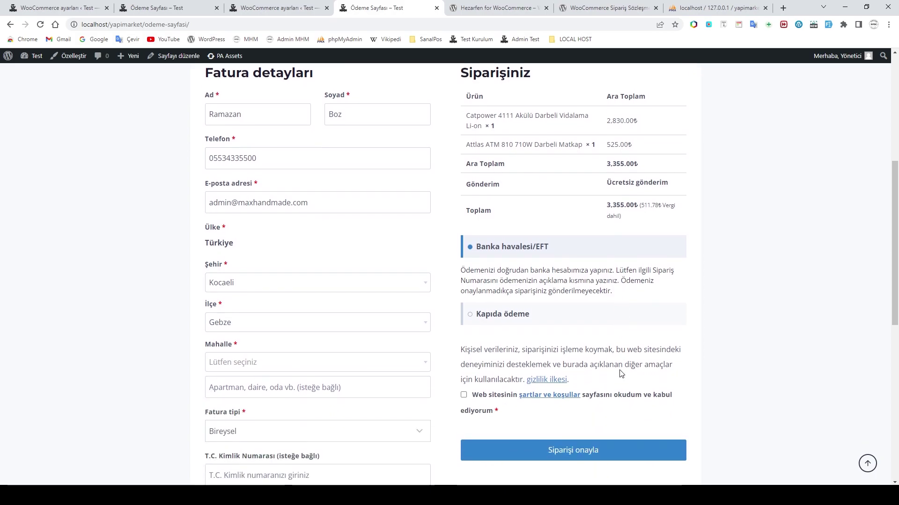
Step: Choose Adem Yavuz Mah in the Mahalle dropdown under Kocaeli and Gebze on the checkout form
{"action": "scroll", "coordinate": [369, 306], "scroll_direction": "up", "scroll_amount": 1}
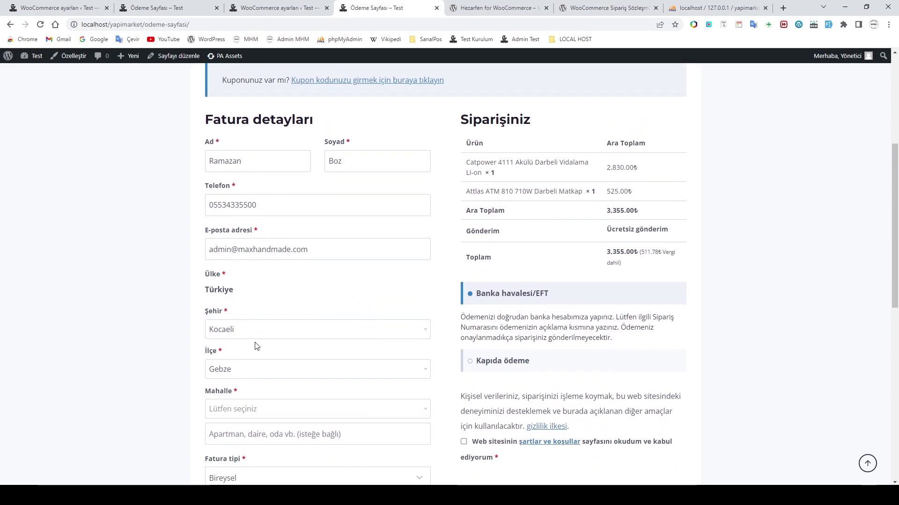
{"action": "scroll", "coordinate": [257, 412], "scroll_direction": "down", "scroll_amount": 3}
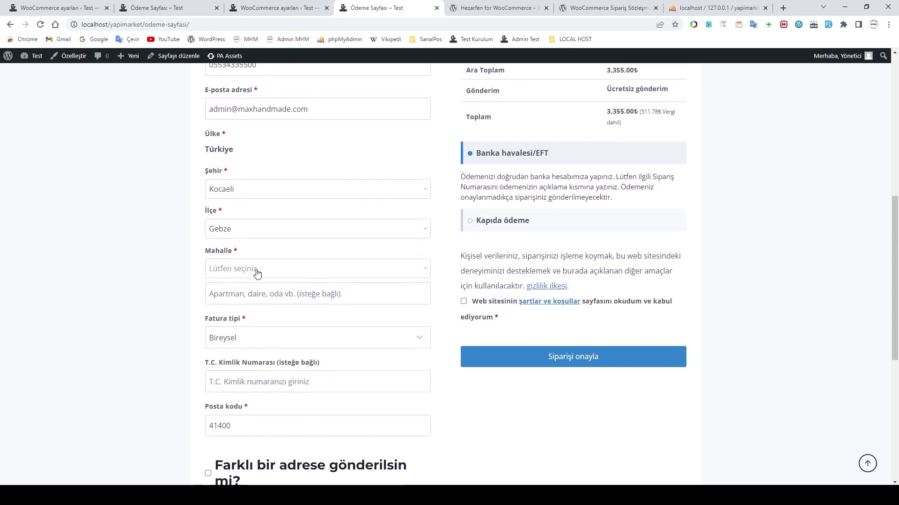
{"action": "left_click", "coordinate": [257, 271]}
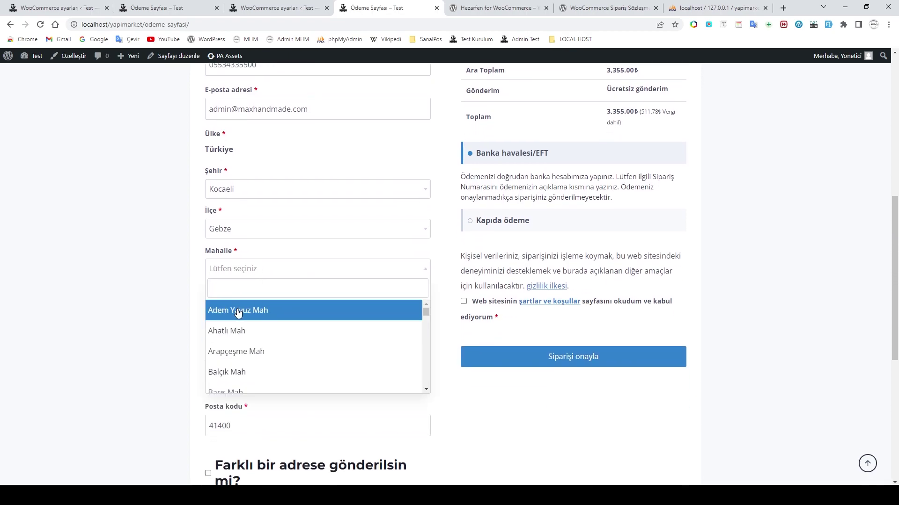
{"action": "left_click", "coordinate": [237, 310]}
{"action": "left_click", "coordinate": [235, 290]}
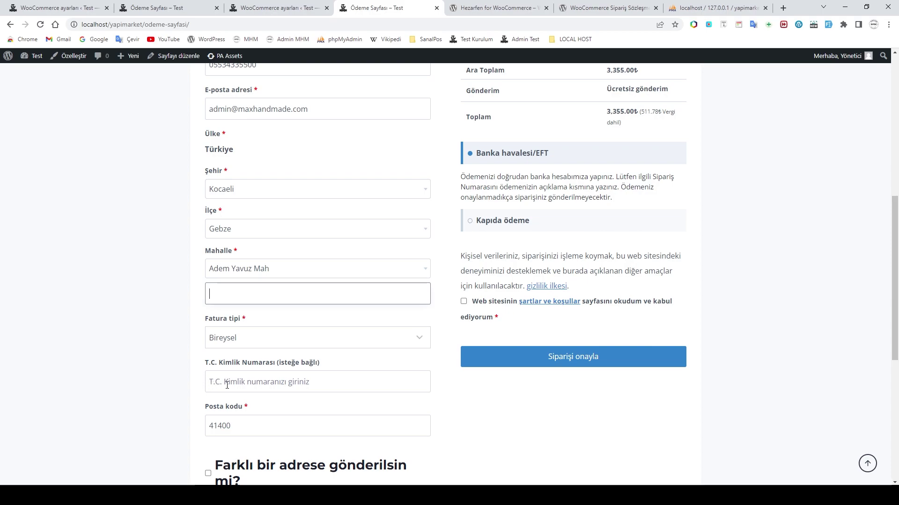
{"action": "left_click", "coordinate": [297, 382]}
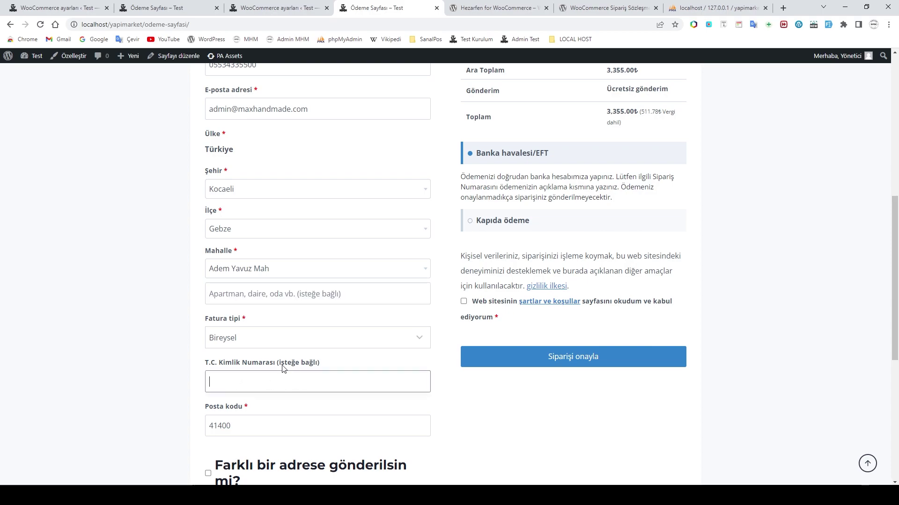
Step: Enter a 12-digit number in T.C. Kimlik Numarası and leave the field to trigger the invalid error
{"action": "left_click_drag", "start_coordinate": [279, 364], "coordinate": [323, 364]}
{"action": "left_click", "coordinate": [270, 380]}
{"action": "type", "text": "12345678901"}
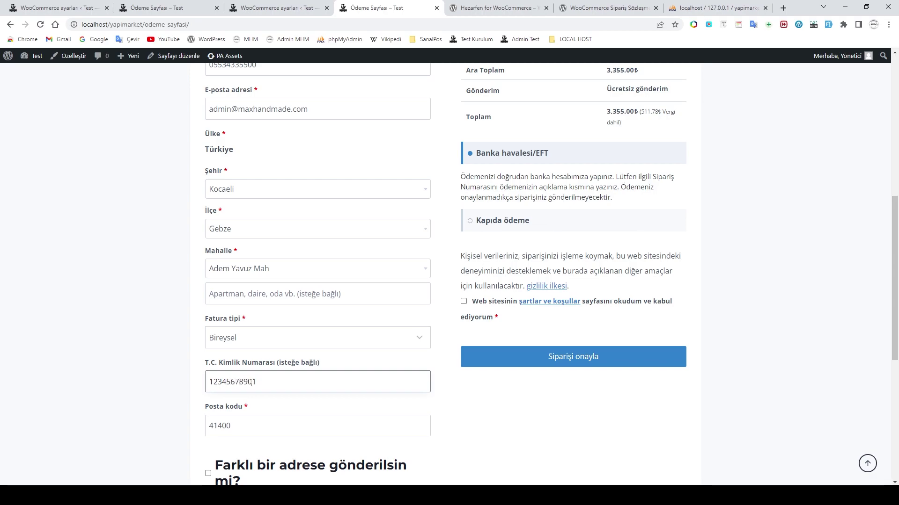
{"action": "type", "text": "1"}
{"action": "left_click", "coordinate": [257, 427]}
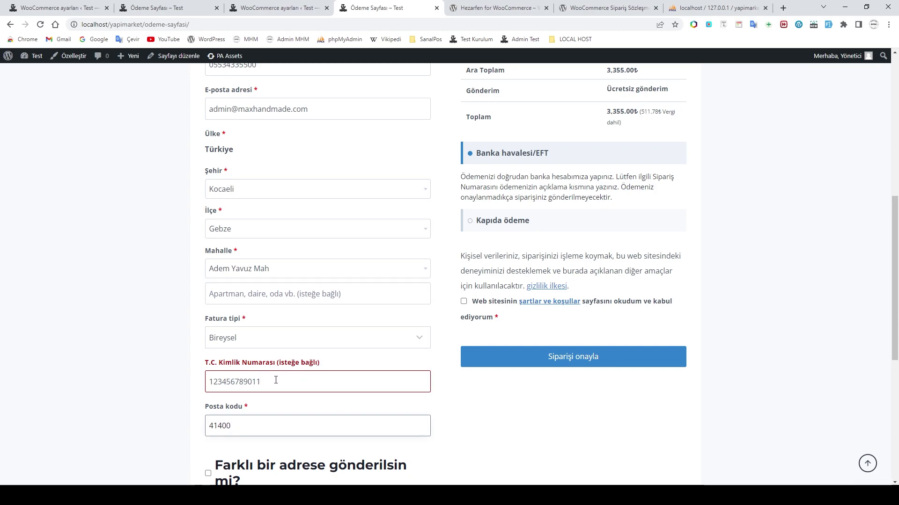
Step: Remove one digit so the ID has 11 digits and leave the field to pass validation
{"action": "left_click", "coordinate": [274, 380]}
{"action": "key", "text": "BackSpace"}
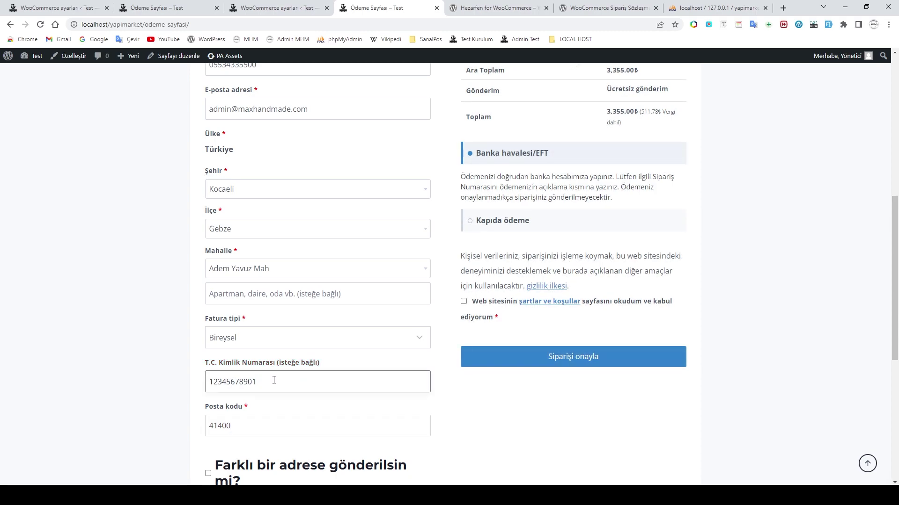
{"action": "left_click", "coordinate": [255, 423]}
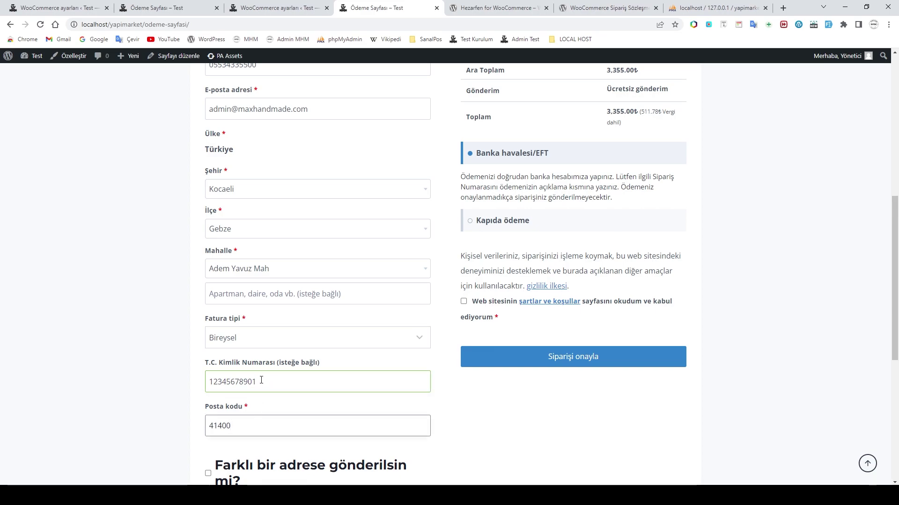
{"action": "left_click_drag", "start_coordinate": [260, 383], "coordinate": [210, 382]}
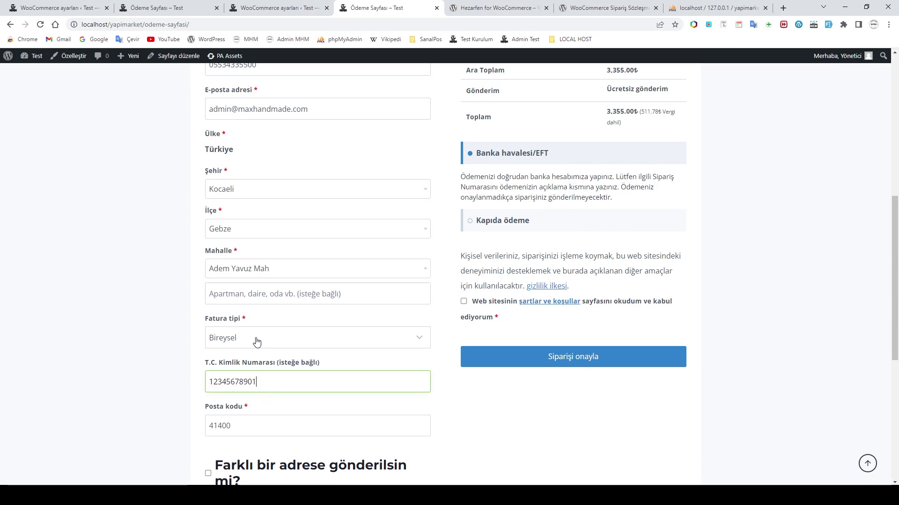
Step: Switch Fatura tipi to Kurumsal and enter MaxHandMade as Ünvan, leaving Vergi Numarası and Vergi Dairesi empty
{"action": "left_click", "coordinate": [289, 341]}
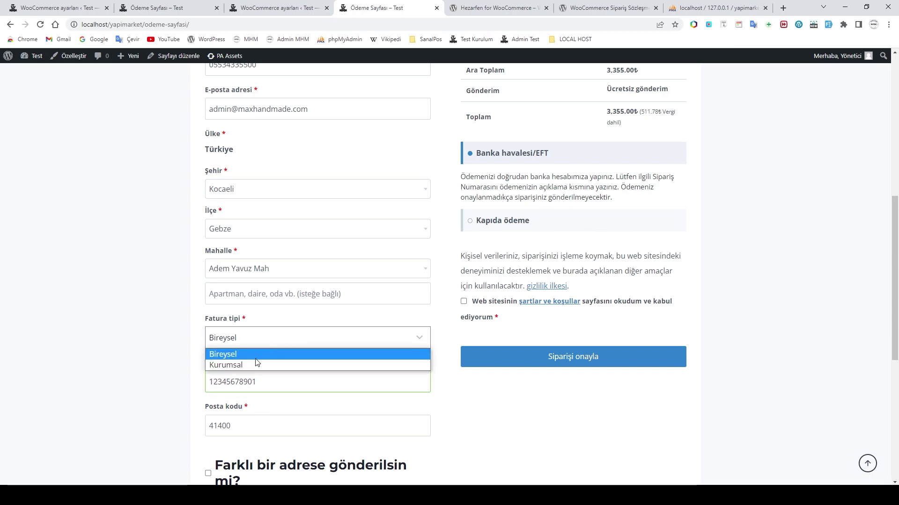
{"action": "left_click", "coordinate": [236, 368]}
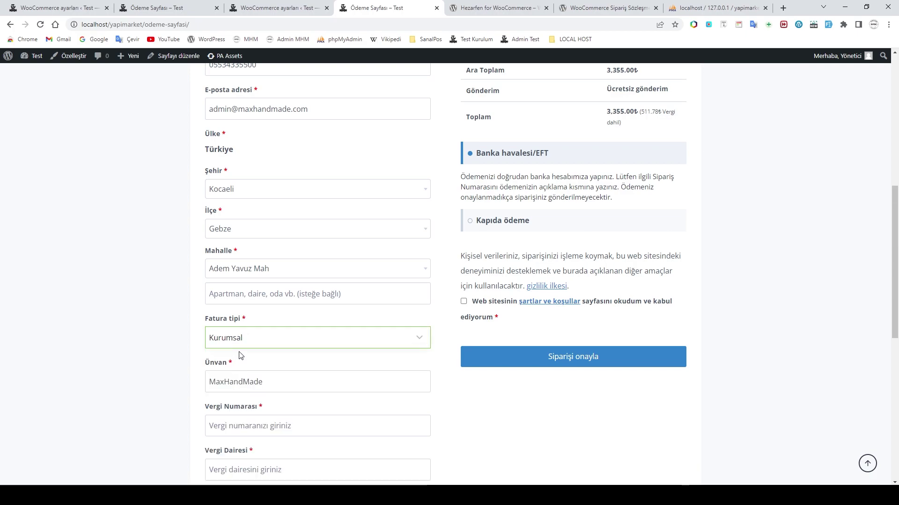
{"action": "left_click", "coordinate": [256, 383]}
{"action": "scroll", "coordinate": [279, 380], "scroll_direction": "down", "scroll_amount": 3}
{"action": "scroll", "coordinate": [281, 380], "scroll_direction": "up", "scroll_amount": 2}
{"action": "left_click", "coordinate": [255, 375]}
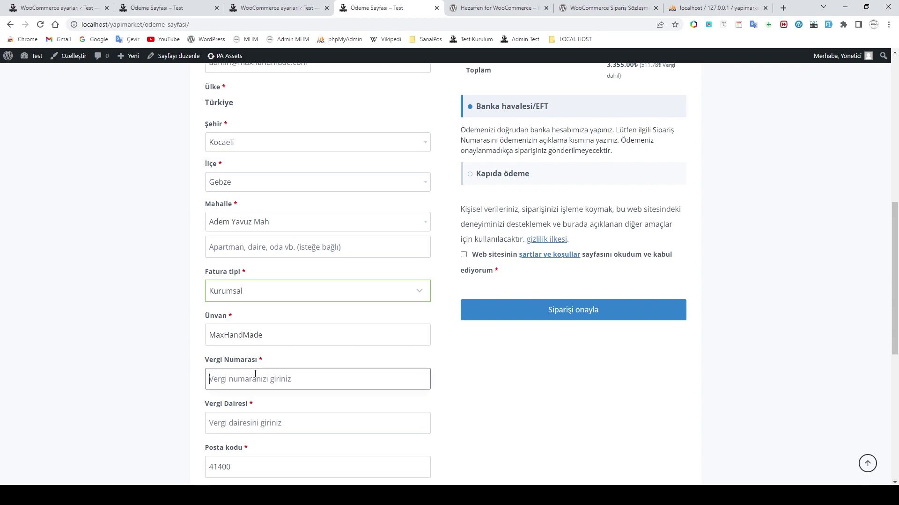
{"action": "left_click", "coordinate": [273, 415]}
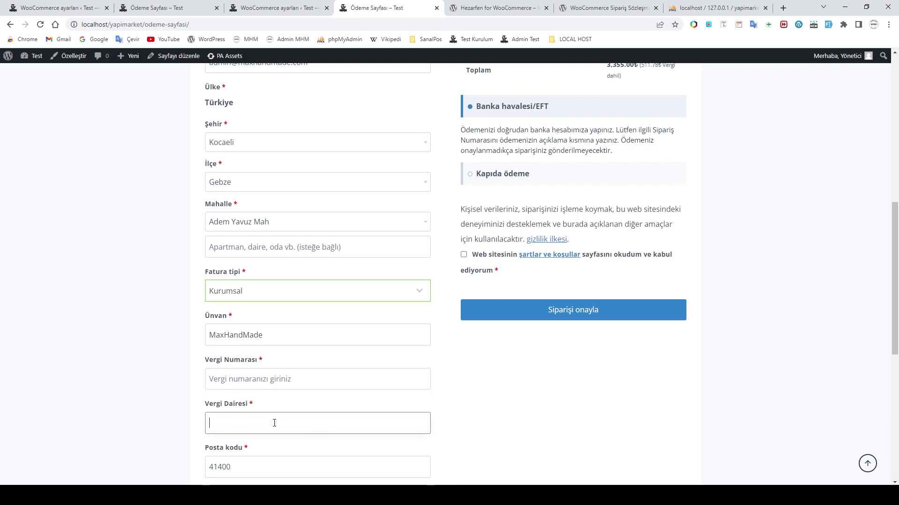
{"action": "scroll", "coordinate": [306, 392], "scroll_direction": "down", "scroll_amount": 3}
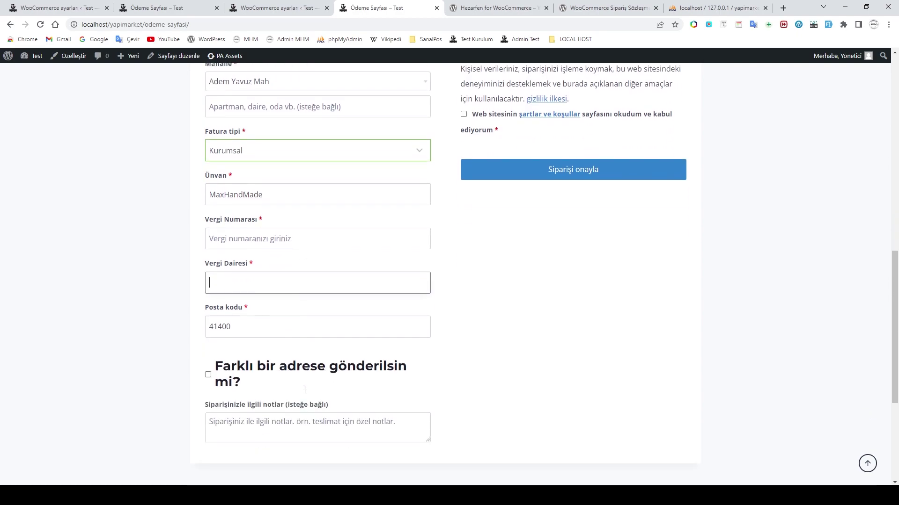
{"action": "scroll", "coordinate": [305, 393], "scroll_direction": "up", "scroll_amount": 2}
{"action": "left_click", "coordinate": [260, 334]}
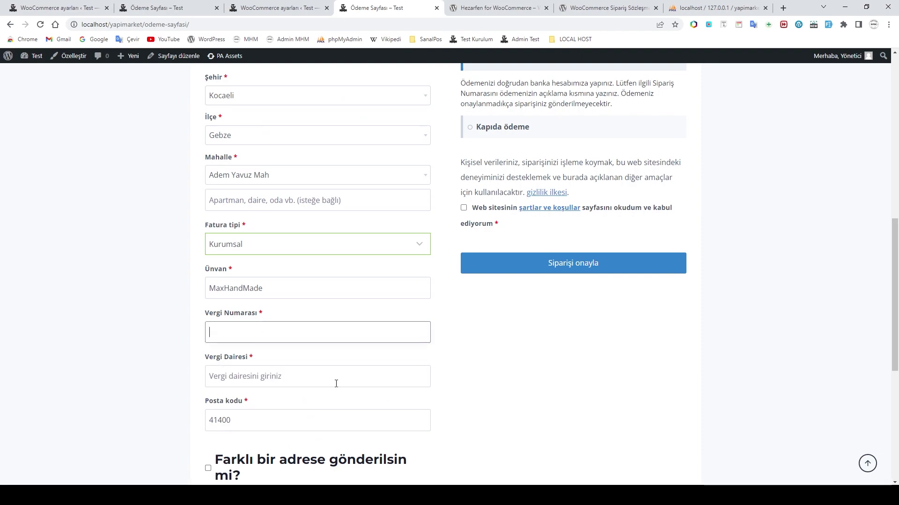
{"action": "scroll", "coordinate": [333, 383], "scroll_direction": "up", "scroll_amount": 2}
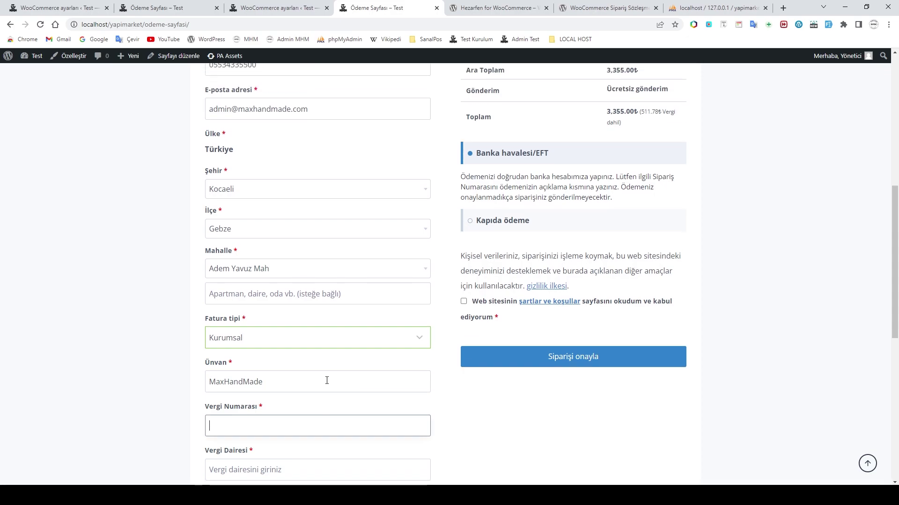
Step: Check the Şehir, İlçe and Mahalle dropdowns, keeping Kocaeli, Gebze and Adem Yavuz Mah
{"action": "scroll", "coordinate": [327, 380], "scroll_direction": "up", "scroll_amount": 2}
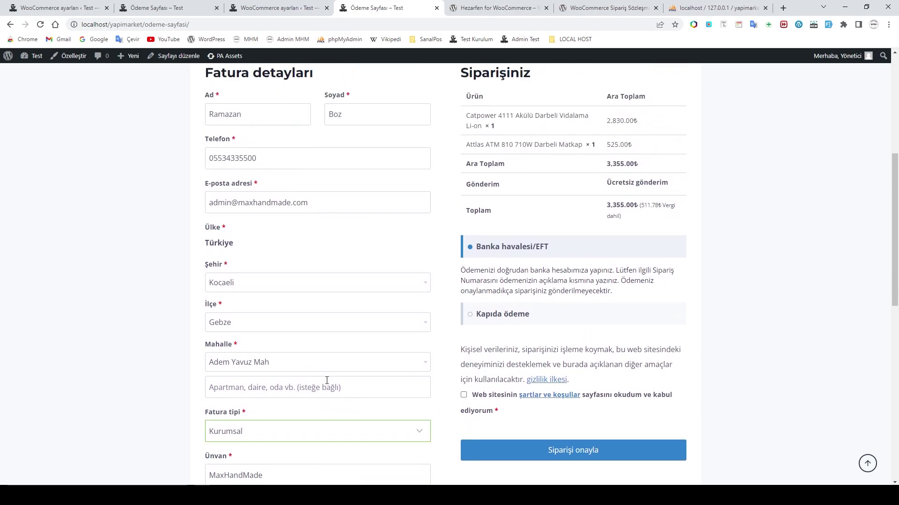
{"action": "scroll", "coordinate": [327, 381], "scroll_direction": "up", "scroll_amount": 1}
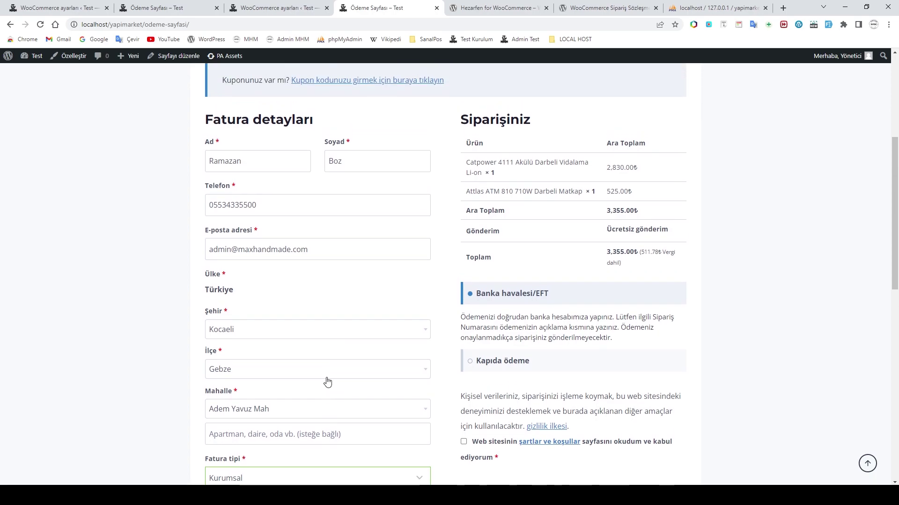
{"action": "scroll", "coordinate": [326, 383], "scroll_direction": "down", "scroll_amount": 1}
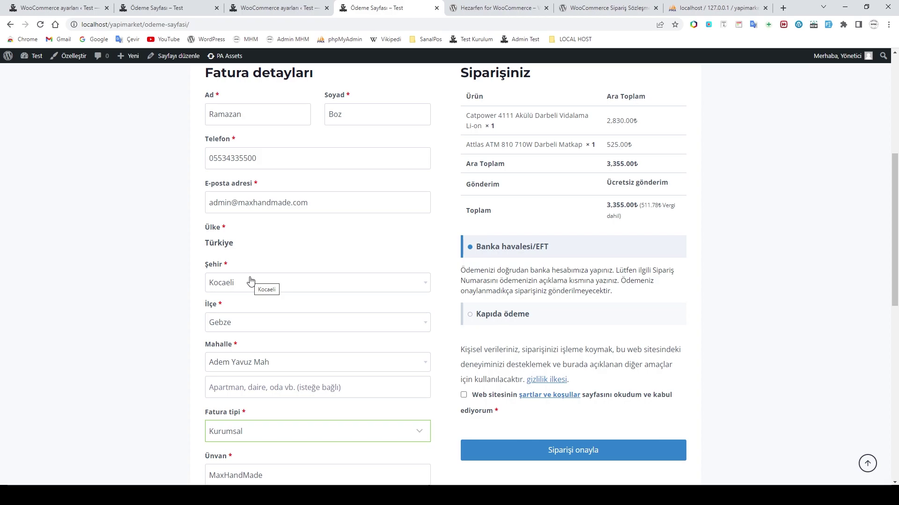
{"action": "scroll", "coordinate": [299, 296], "scroll_direction": "up", "scroll_amount": 2}
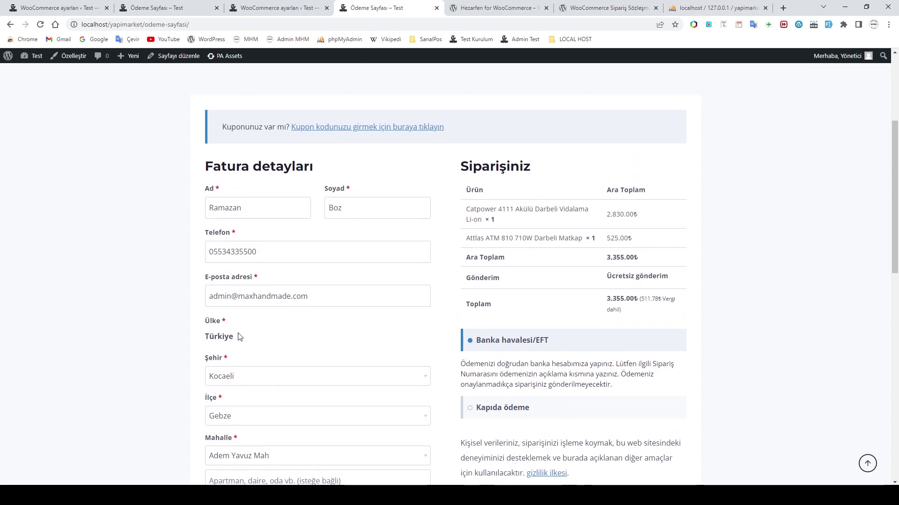
{"action": "left_click", "coordinate": [252, 382]}
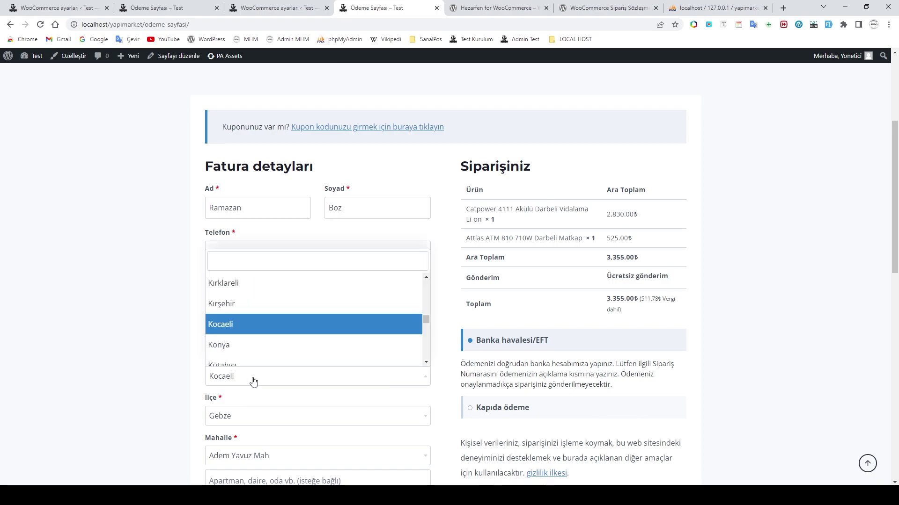
{"action": "left_click", "coordinate": [253, 382]}
{"action": "left_click", "coordinate": [257, 416]}
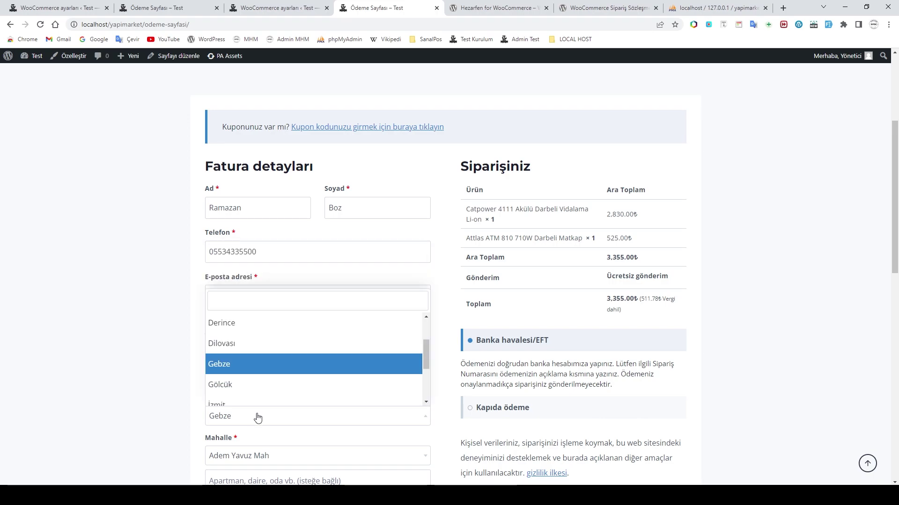
{"action": "left_click", "coordinate": [274, 457]}
{"action": "scroll", "coordinate": [257, 364], "scroll_direction": "down", "scroll_amount": 1}
{"action": "scroll", "coordinate": [254, 415], "scroll_direction": "down", "scroll_amount": 6}
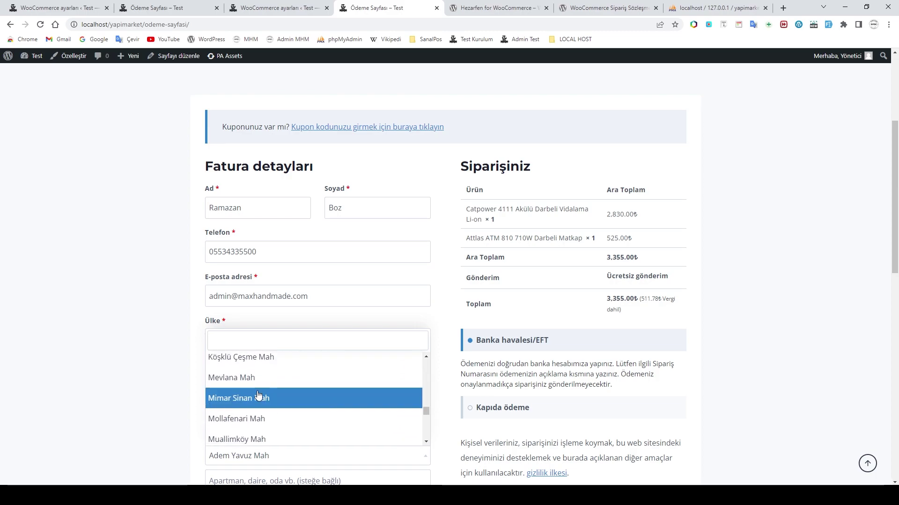
{"action": "scroll", "coordinate": [257, 407], "scroll_direction": "down", "scroll_amount": 5}
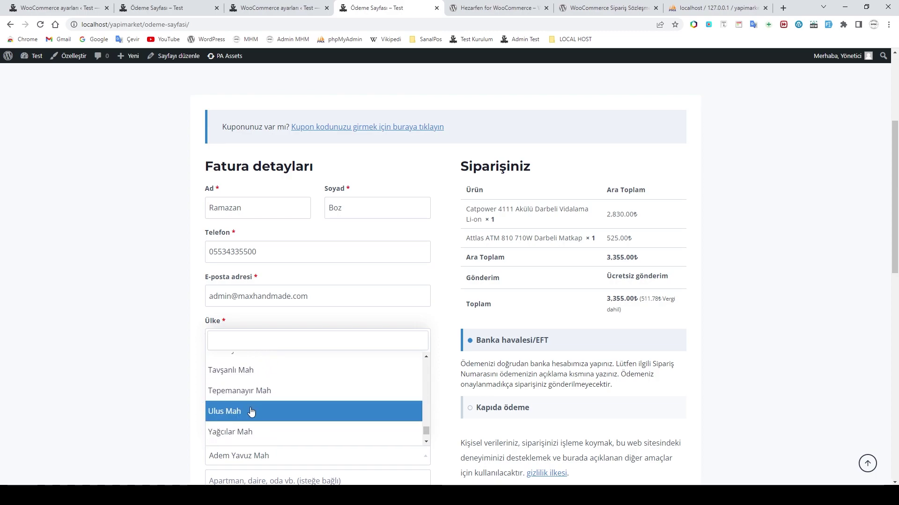
{"action": "left_click", "coordinate": [187, 398]}
{"action": "scroll", "coordinate": [262, 443], "scroll_direction": "down", "scroll_amount": 3}
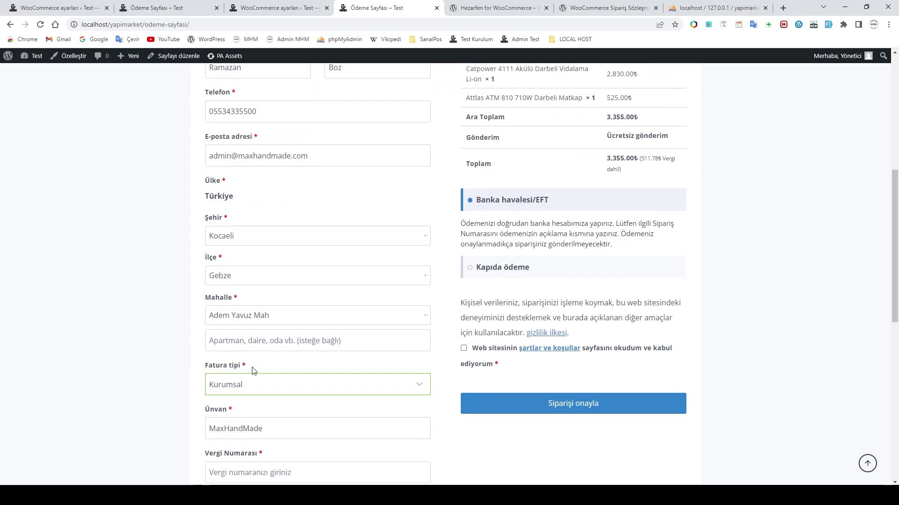
Step: Change Fatura tipi from Kurumsal to Bireysel so the T.C. Kimlik Numarası field returns
{"action": "left_click", "coordinate": [297, 387]}
{"action": "left_click", "coordinate": [245, 399]}
{"action": "scroll", "coordinate": [281, 426], "scroll_direction": "down", "scroll_amount": 2}
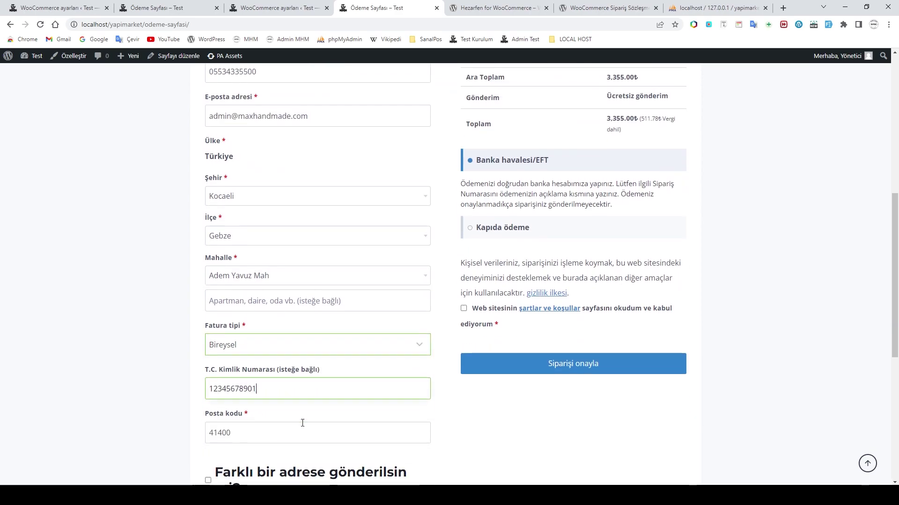
{"action": "scroll", "coordinate": [333, 381], "scroll_direction": "up", "scroll_amount": 4}
{"action": "scroll", "coordinate": [575, 427], "scroll_direction": "down", "scroll_amount": 2}
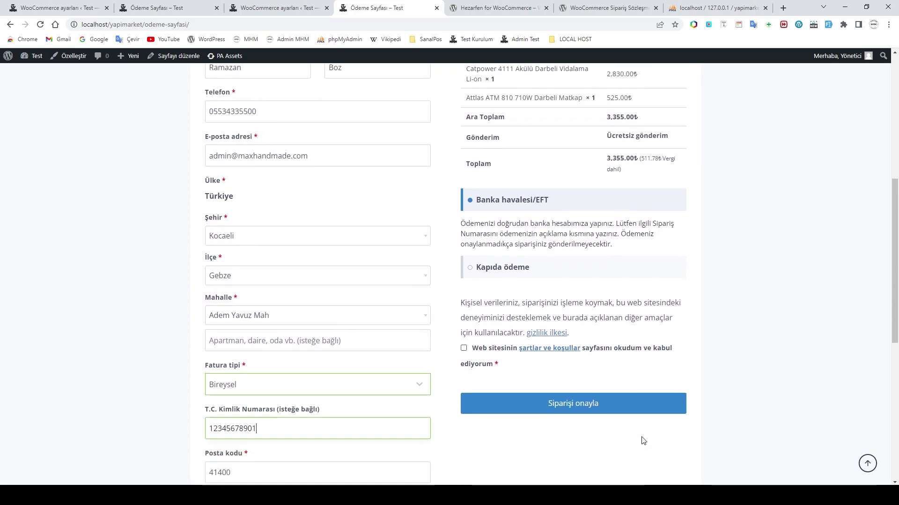
{"action": "scroll", "coordinate": [417, 357], "scroll_direction": "up", "scroll_amount": 3}
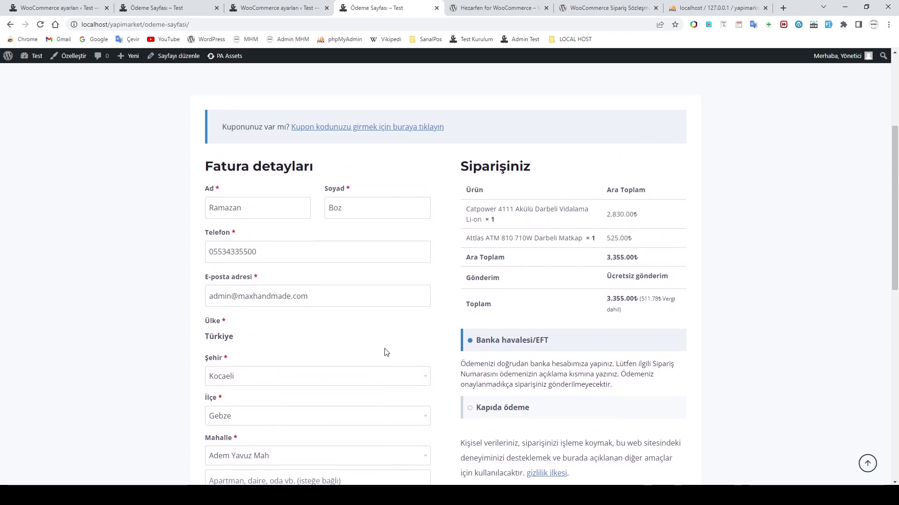
Step: Open a new incognito window and load the yapimarket test shop from the local host bookmarks
{"action": "left_click", "coordinate": [888, 25]}
{"action": "left_click", "coordinate": [791, 60]}
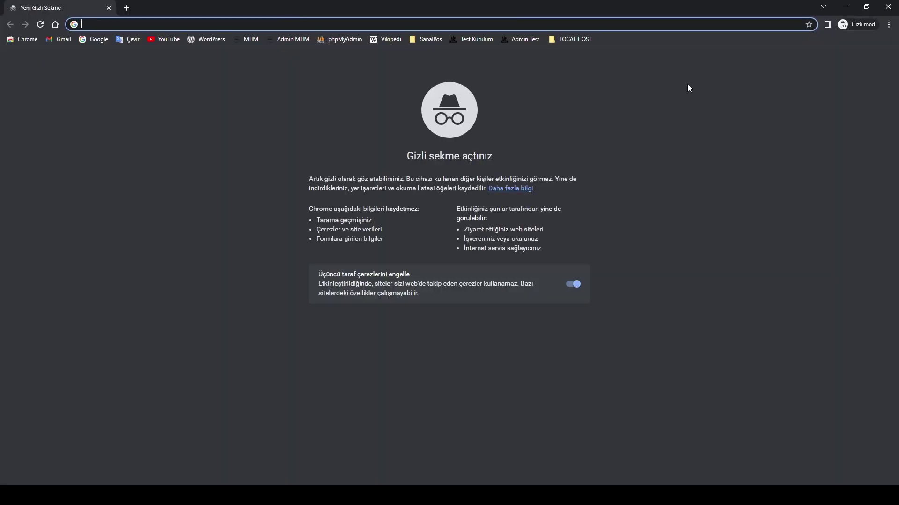
{"action": "left_click", "coordinate": [583, 40]}
{"action": "left_click", "coordinate": [582, 66]}
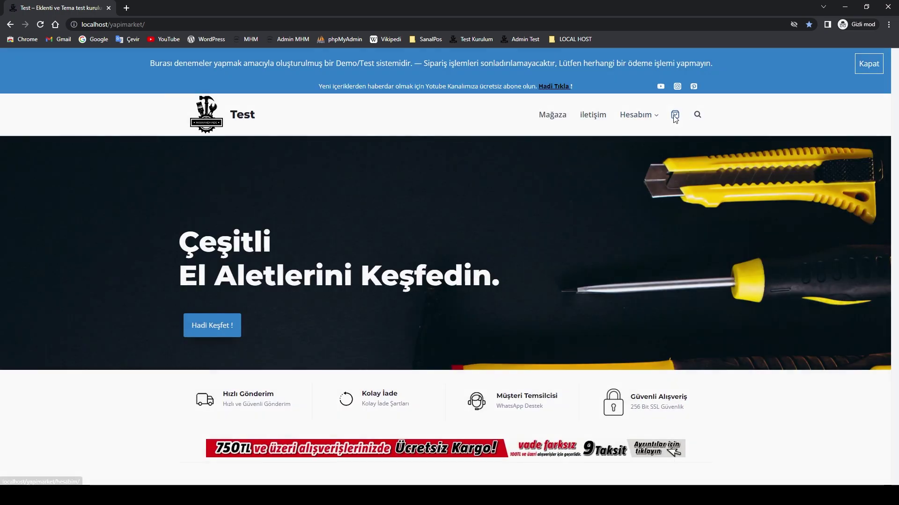
Step: As a guest, add the Attlas ATM 810 710W drill to the empty cart and proceed to checkout
{"action": "left_click", "coordinate": [675, 116]}
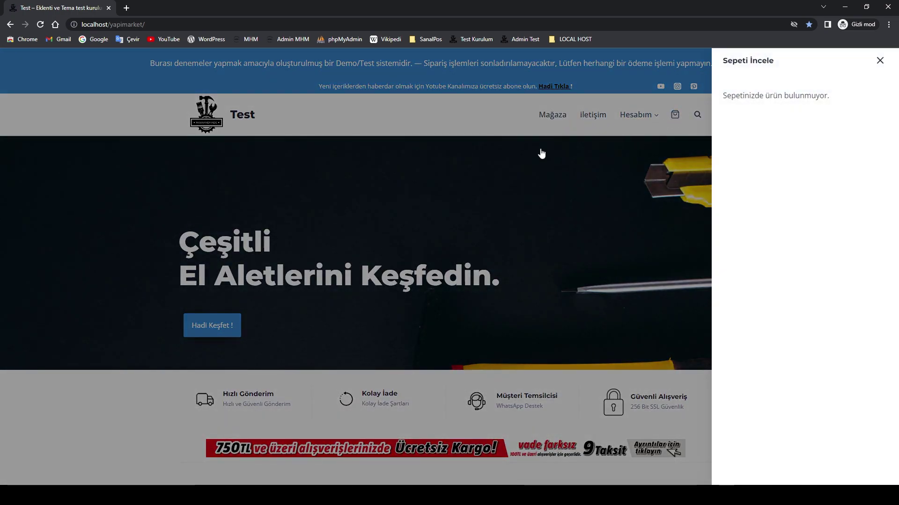
{"action": "left_click", "coordinate": [561, 113]}
{"action": "left_click", "coordinate": [552, 115]}
{"action": "scroll", "coordinate": [541, 259], "scroll_direction": "down", "scroll_amount": 3}
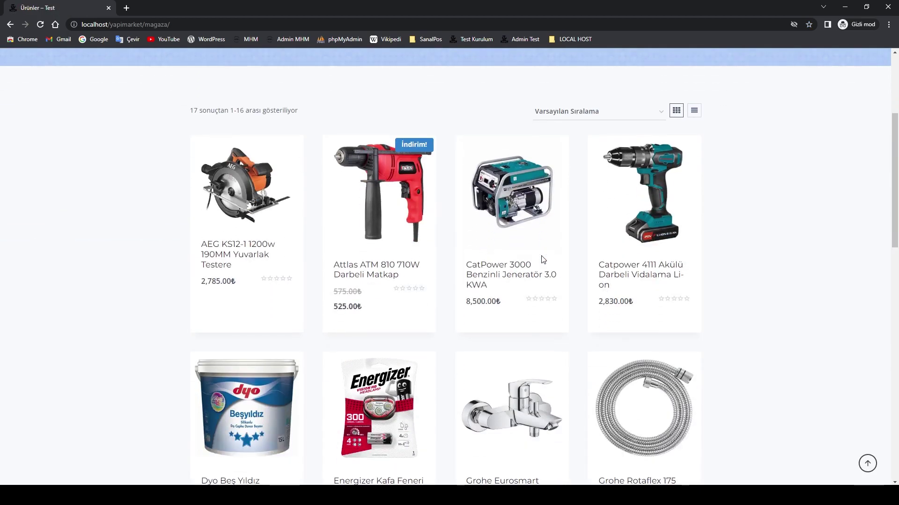
{"action": "left_click", "coordinate": [380, 318]}
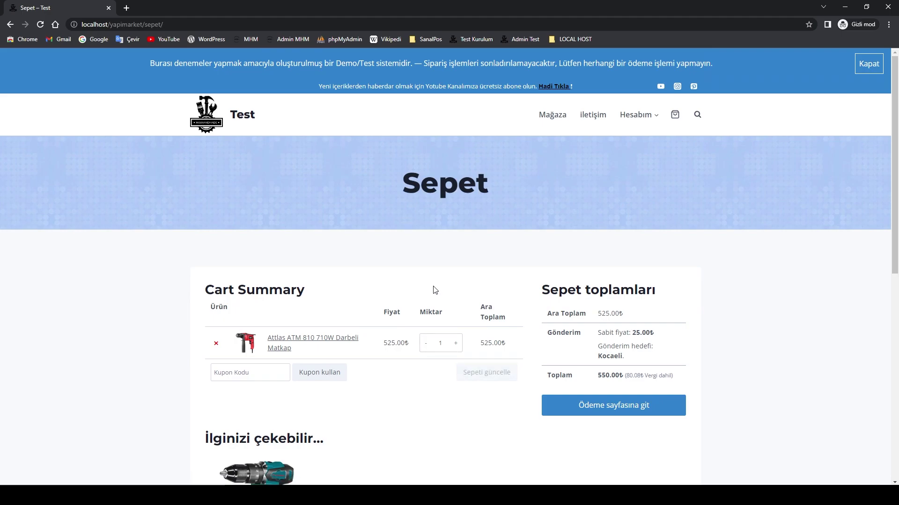
{"action": "left_click", "coordinate": [607, 406]}
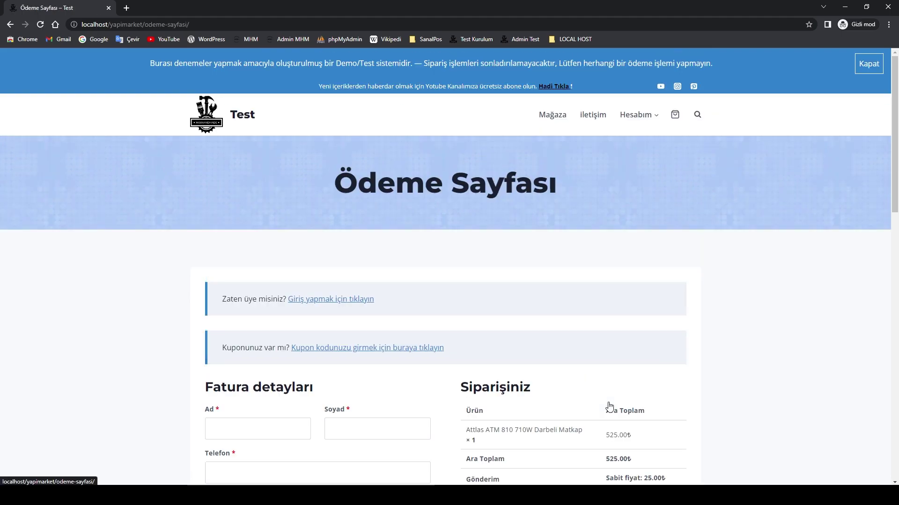
Step: Review the guest checkout (550.00₺, 25.00₺ flat shipping, empty billing fields) and close the incognito window
{"action": "scroll", "coordinate": [606, 400], "scroll_direction": "down", "scroll_amount": 3}
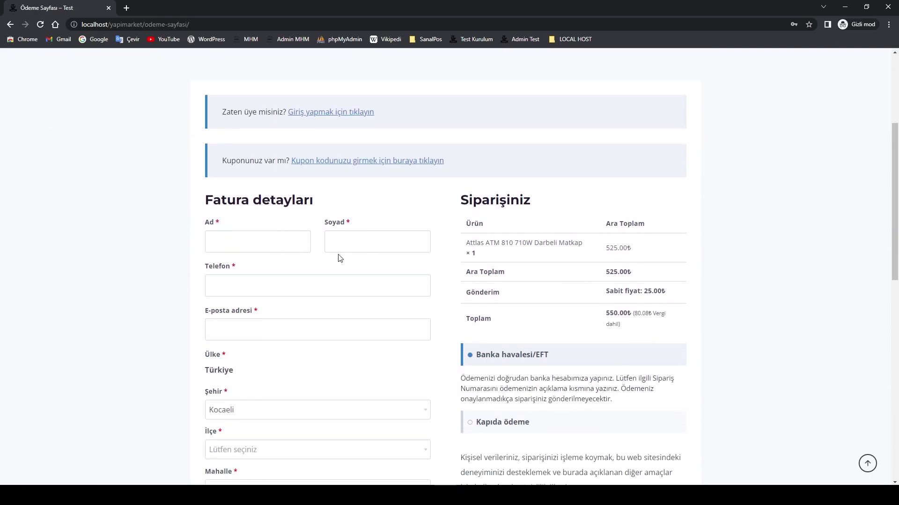
{"action": "scroll", "coordinate": [272, 304], "scroll_direction": "down", "scroll_amount": 3}
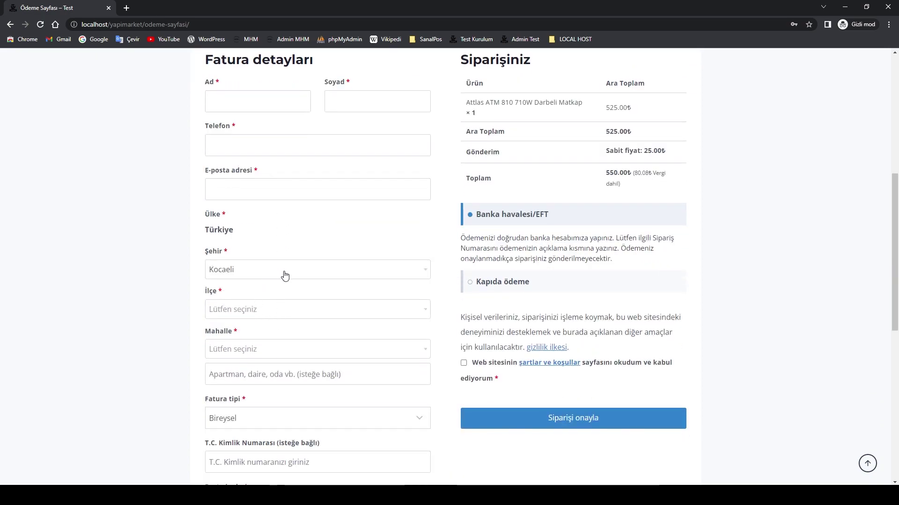
{"action": "scroll", "coordinate": [273, 323], "scroll_direction": "down", "scroll_amount": 1}
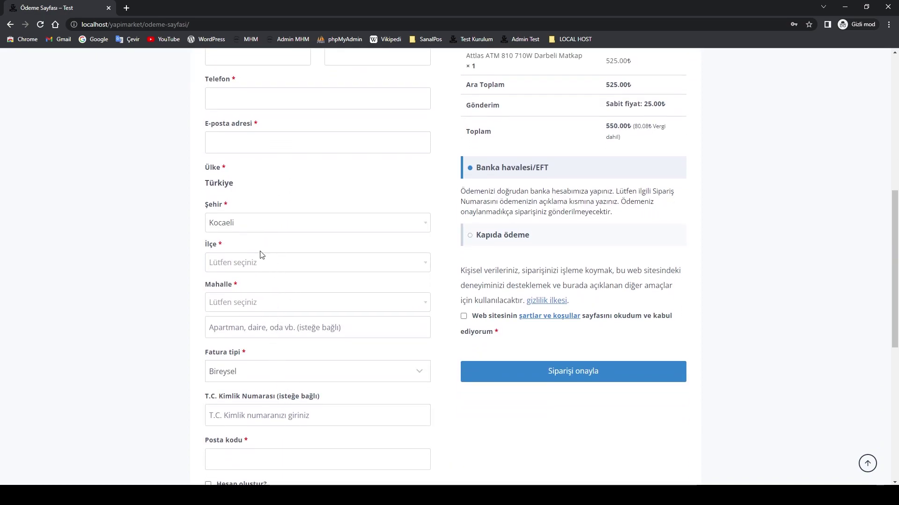
{"action": "scroll", "coordinate": [294, 395], "scroll_direction": "down", "scroll_amount": 4}
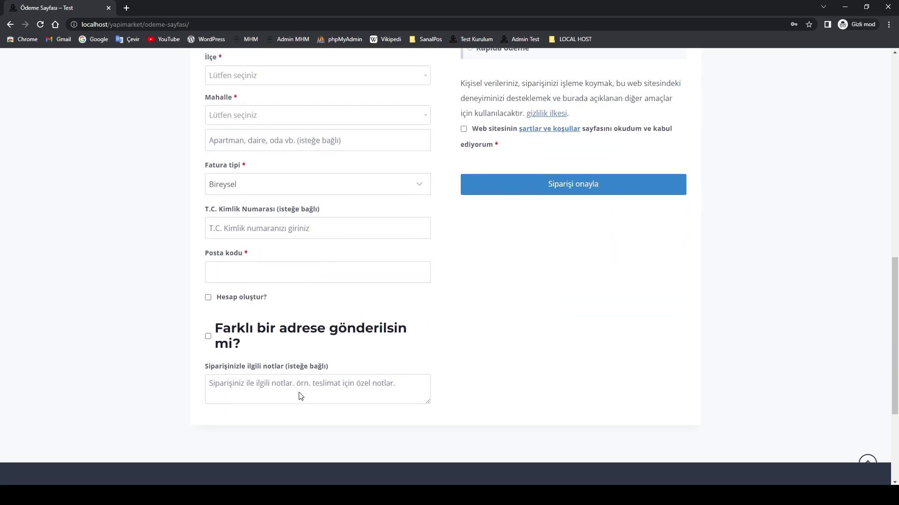
{"action": "scroll", "coordinate": [299, 322], "scroll_direction": "up", "scroll_amount": 3}
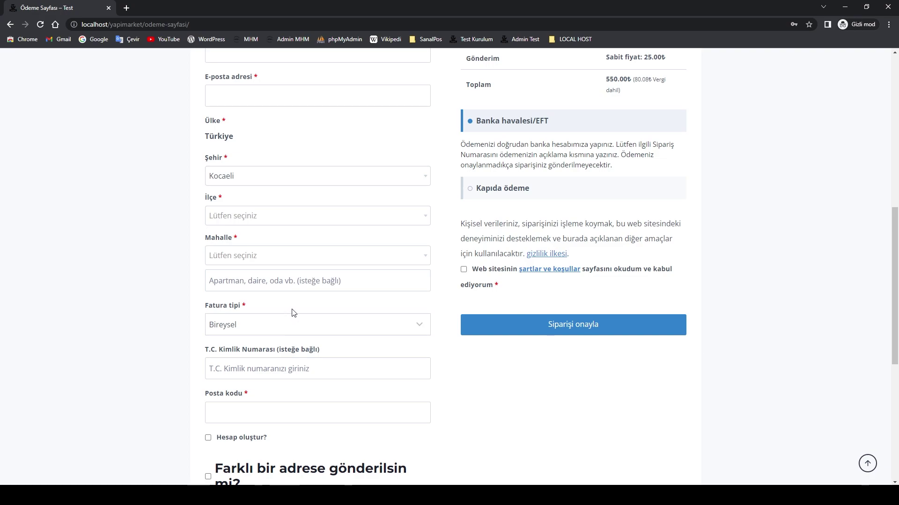
{"action": "scroll", "coordinate": [294, 312], "scroll_direction": "up", "scroll_amount": 3}
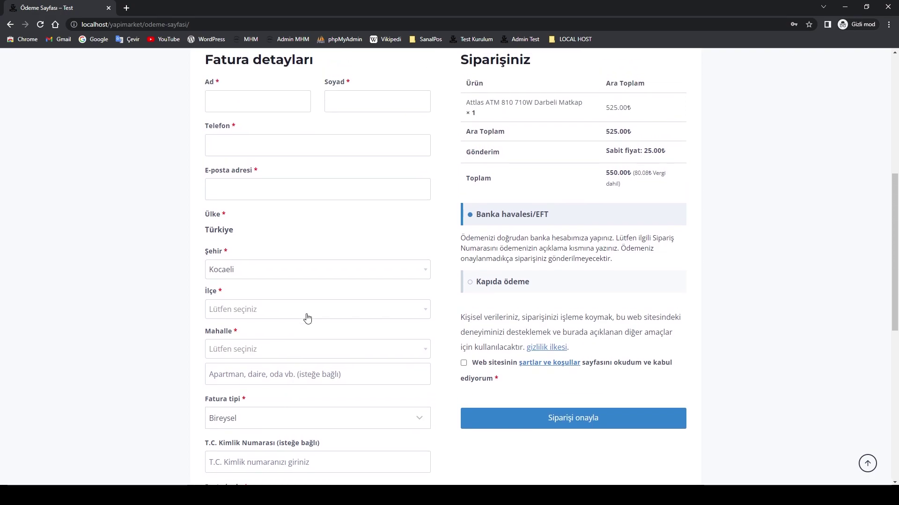
{"action": "scroll", "coordinate": [307, 317], "scroll_direction": "up", "scroll_amount": 1}
{"action": "scroll", "coordinate": [322, 324], "scroll_direction": "up", "scroll_amount": 2}
{"action": "scroll", "coordinate": [322, 324], "scroll_direction": "down", "scroll_amount": 2}
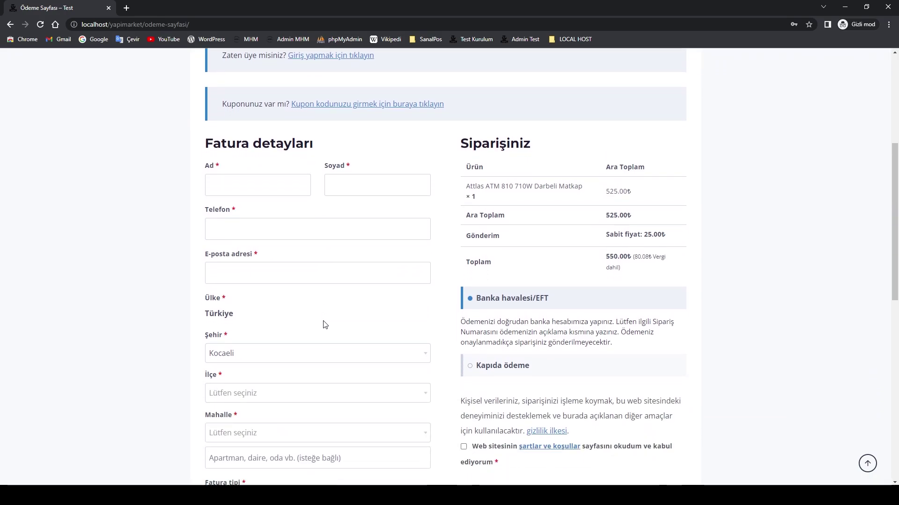
{"action": "scroll", "coordinate": [322, 325], "scroll_direction": "down", "scroll_amount": 3}
{"action": "scroll", "coordinate": [325, 321], "scroll_direction": "up", "scroll_amount": 2}
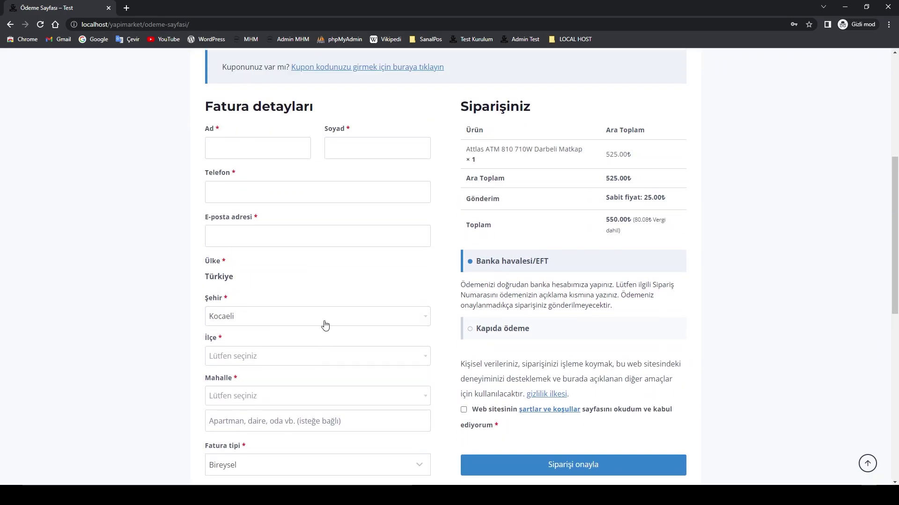
{"action": "scroll", "coordinate": [326, 324], "scroll_direction": "down", "scroll_amount": 1}
{"action": "scroll", "coordinate": [326, 325], "scroll_direction": "down", "scroll_amount": 2}
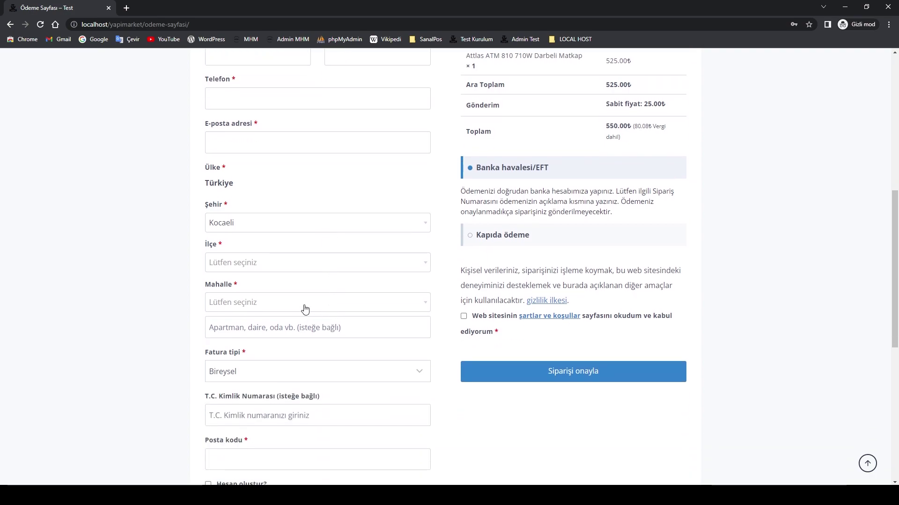
{"action": "scroll", "coordinate": [384, 311], "scroll_direction": "up", "scroll_amount": 2}
{"action": "scroll", "coordinate": [383, 335], "scroll_direction": "down", "scroll_amount": 1}
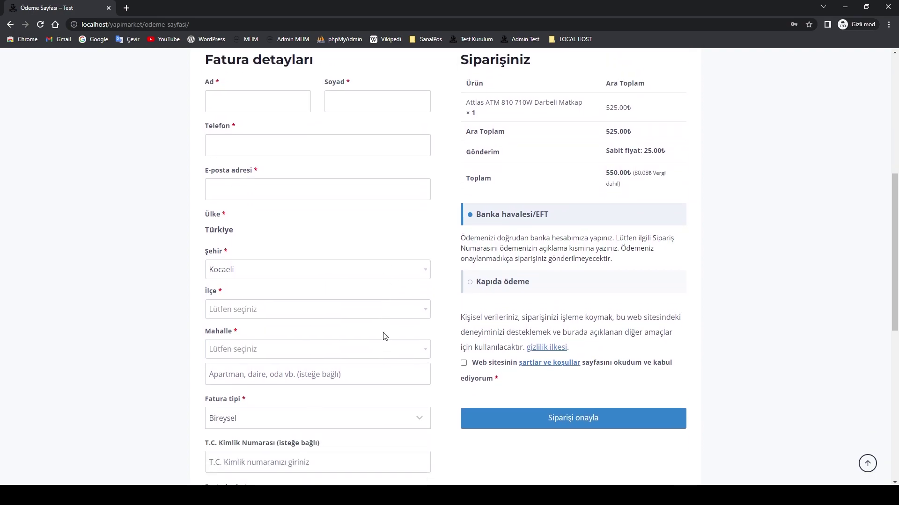
{"action": "scroll", "coordinate": [383, 336], "scroll_direction": "up", "scroll_amount": 2}
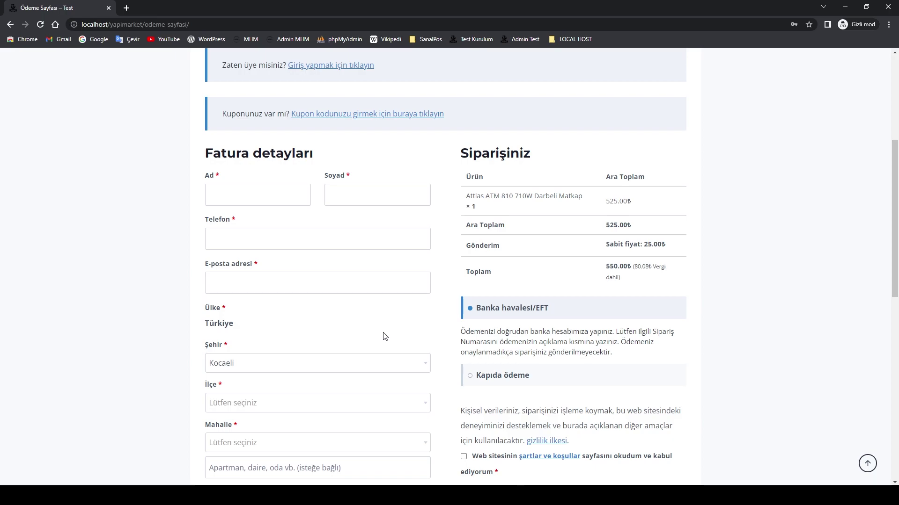
{"action": "scroll", "coordinate": [488, 327], "scroll_direction": "up", "scroll_amount": 2}
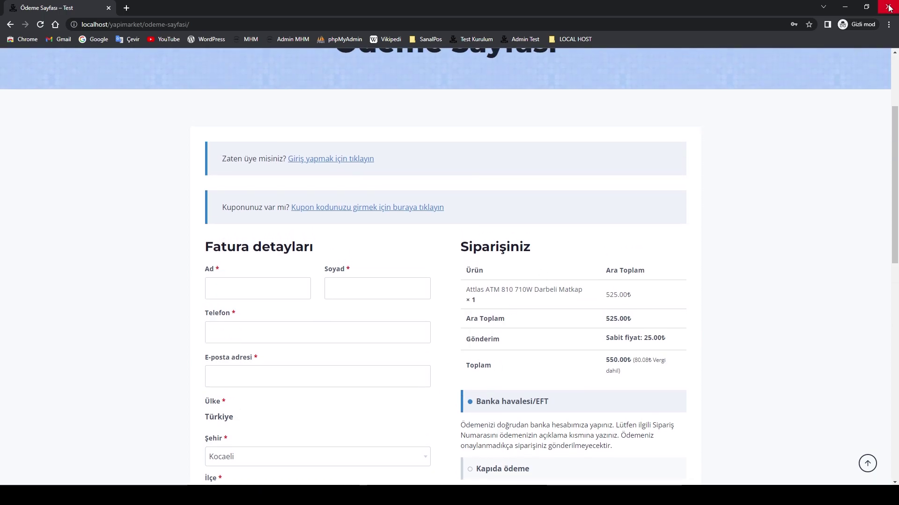
{"action": "left_click", "coordinate": [888, 6]}
Step: Open Hezarfen's Şifreleme encryption key health page, where both checks read Evet
{"action": "left_click", "coordinate": [271, 8]}
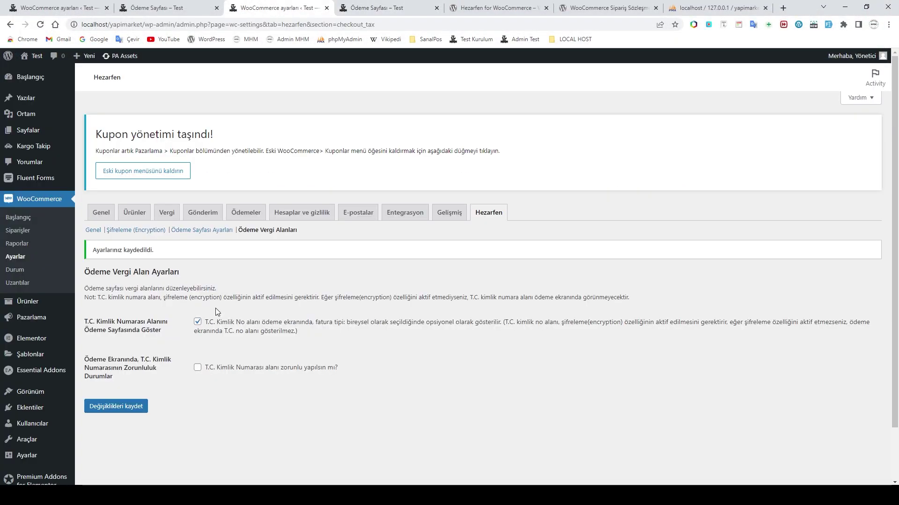
{"action": "left_click", "coordinate": [136, 230]}
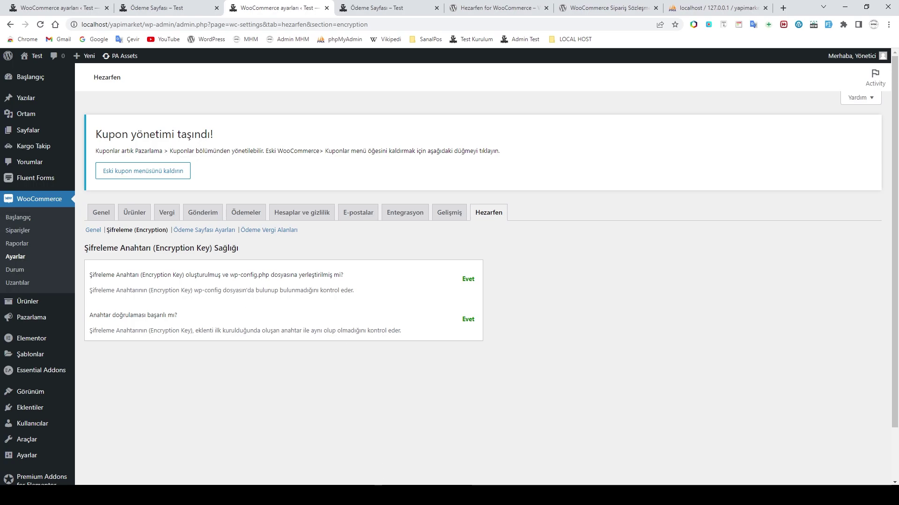
{"action": "key", "text": "alt+Tab"}
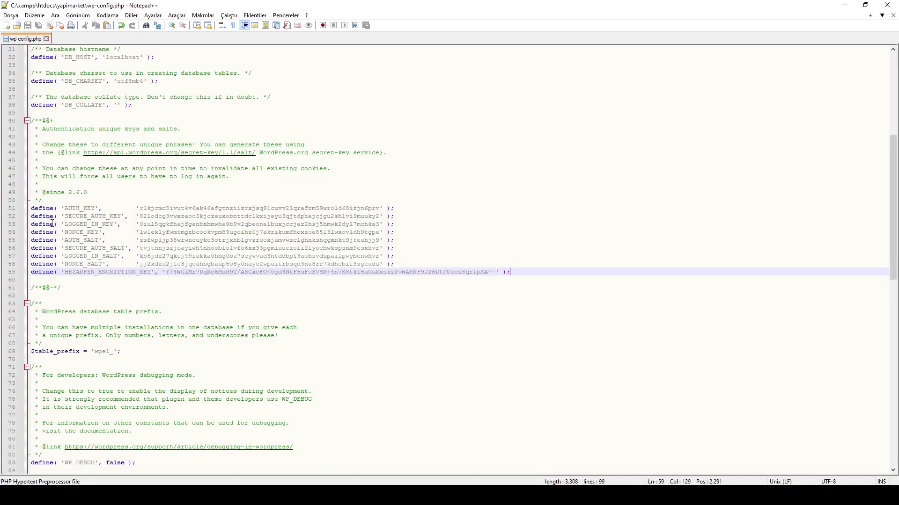
Step: Check the HEZARFEN_ENCRYPTION_KEY definition on line 59 of wp-config.php, then minimize Notepad++
{"action": "scroll", "coordinate": [111, 346], "scroll_direction": "down", "scroll_amount": 10}
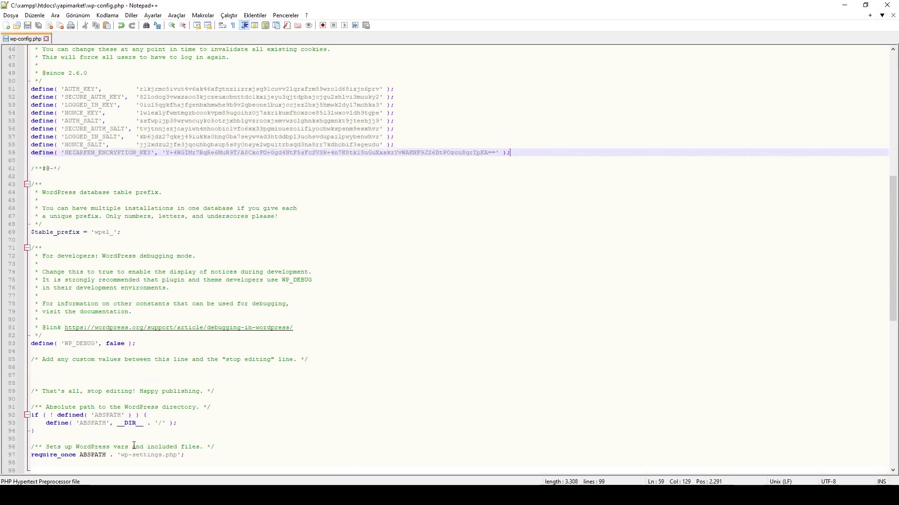
{"action": "scroll", "coordinate": [121, 392], "scroll_direction": "up", "scroll_amount": 6}
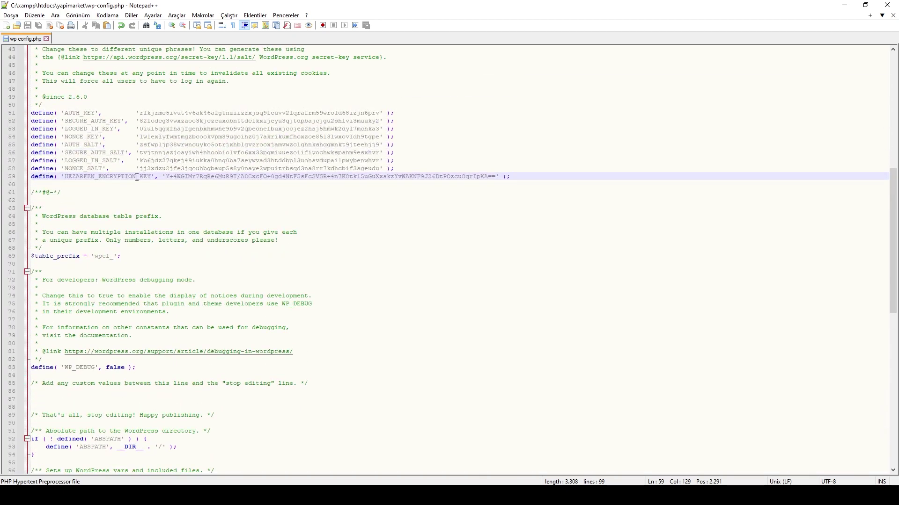
{"action": "left_click", "coordinate": [845, 5]}
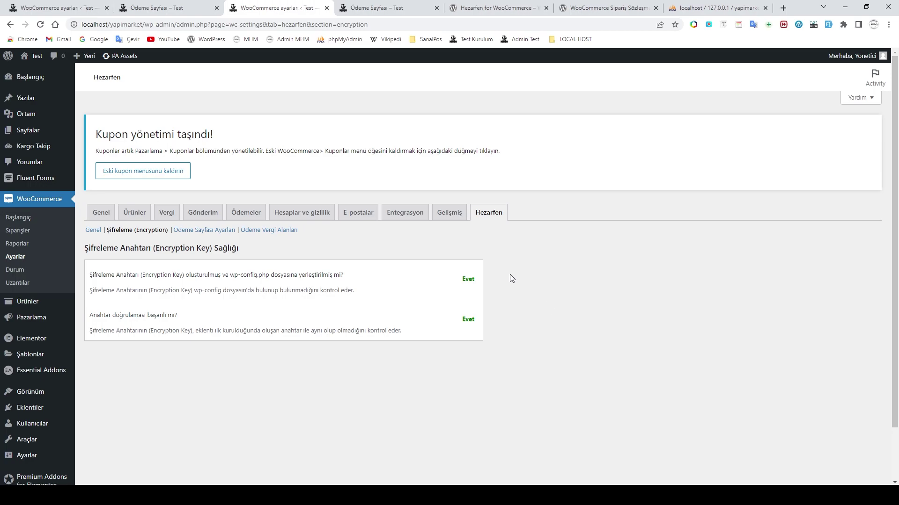
Step: Review the test site's checkout with corporate invoice fields, then go to the localhost/yapimarket checkout
{"action": "left_click", "coordinate": [172, 8]}
{"action": "scroll", "coordinate": [452, 345], "scroll_direction": "down", "scroll_amount": 12}
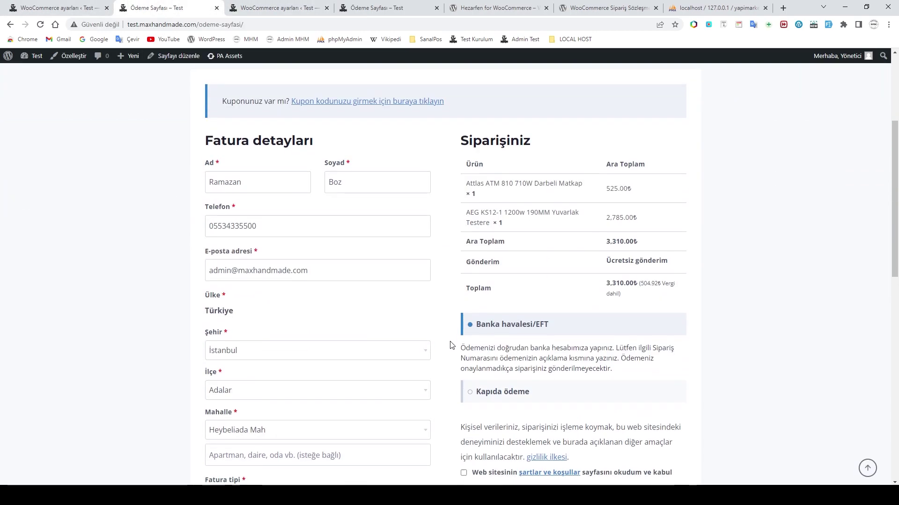
{"action": "scroll", "coordinate": [324, 330], "scroll_direction": "up", "scroll_amount": 4}
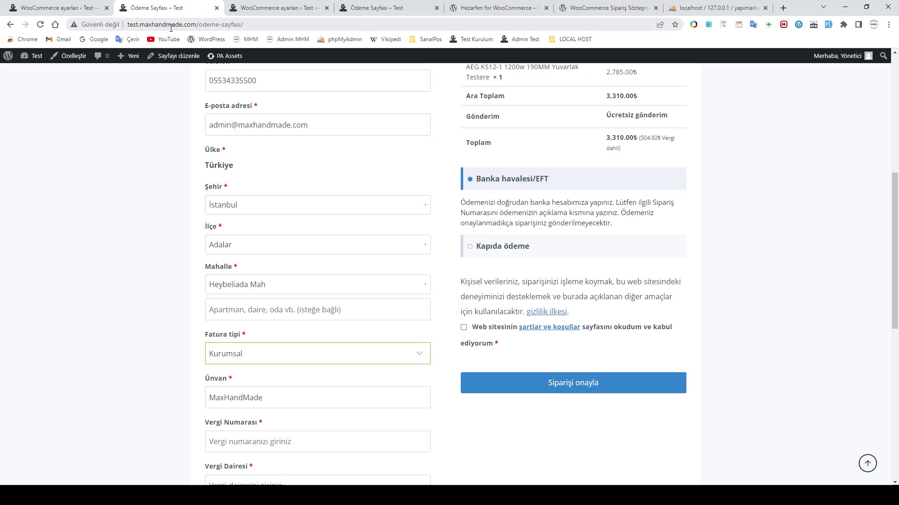
{"action": "scroll", "coordinate": [351, 255], "scroll_direction": "up", "scroll_amount": 7}
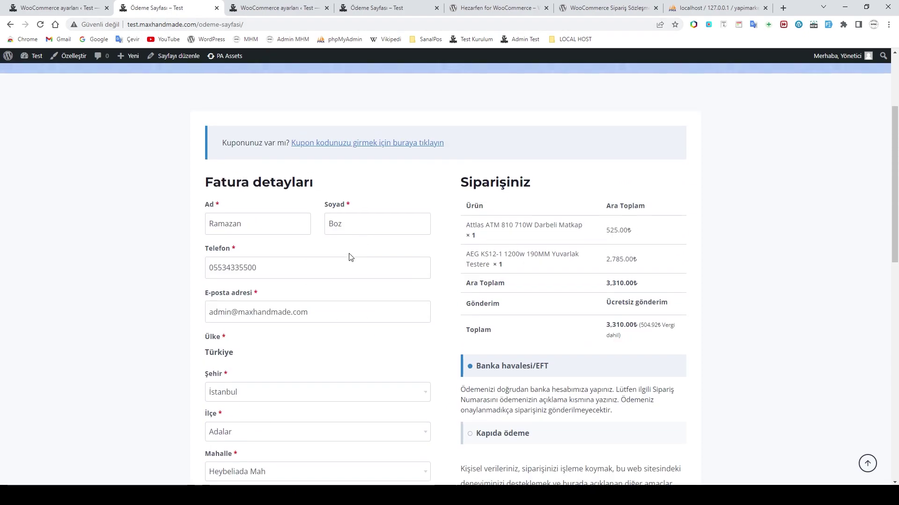
{"action": "scroll", "coordinate": [415, 279], "scroll_direction": "down", "scroll_amount": 5}
{"action": "scroll", "coordinate": [361, 155], "scroll_direction": "up", "scroll_amount": 5}
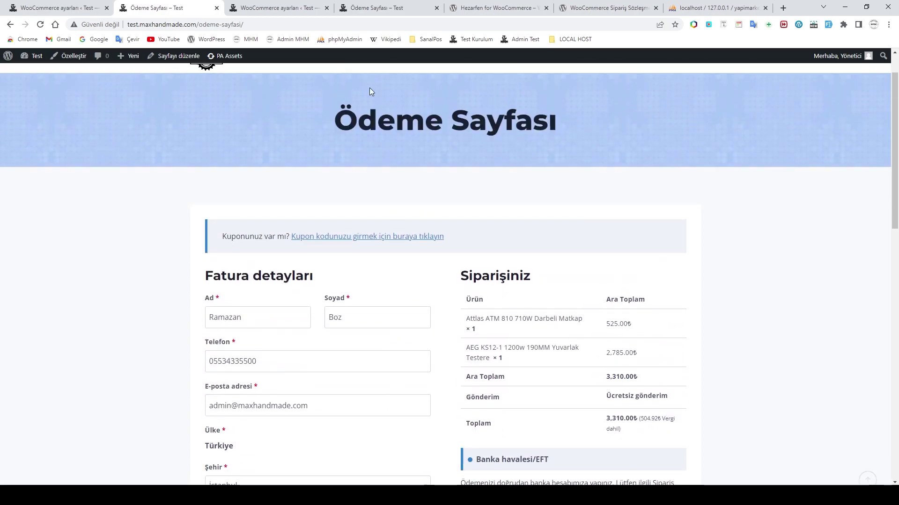
{"action": "left_click", "coordinate": [360, 8]}
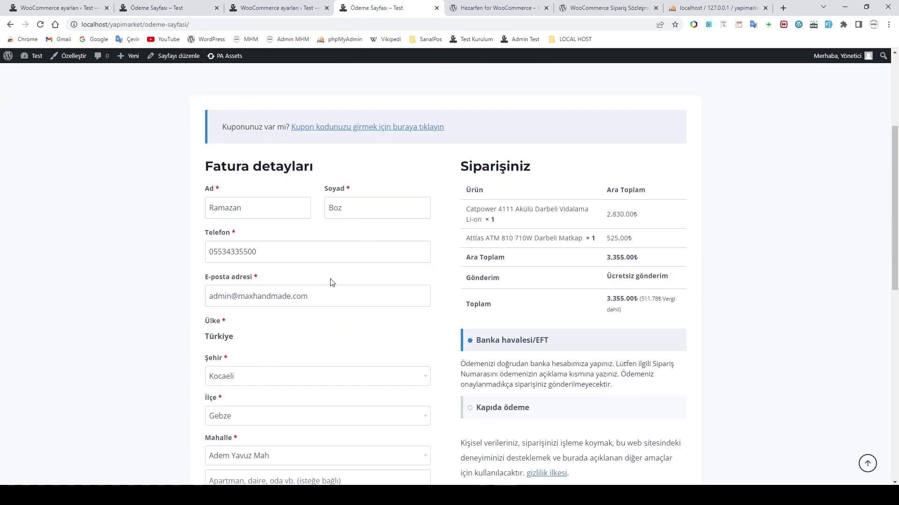
{"action": "scroll", "coordinate": [331, 283], "scroll_direction": "down", "scroll_amount": 3}
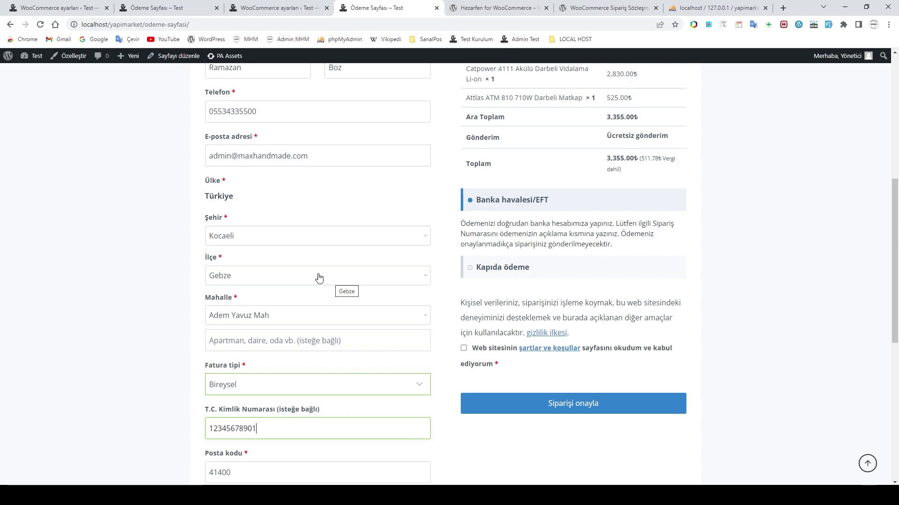
{"action": "scroll", "coordinate": [358, 294], "scroll_direction": "down", "scroll_amount": 2}
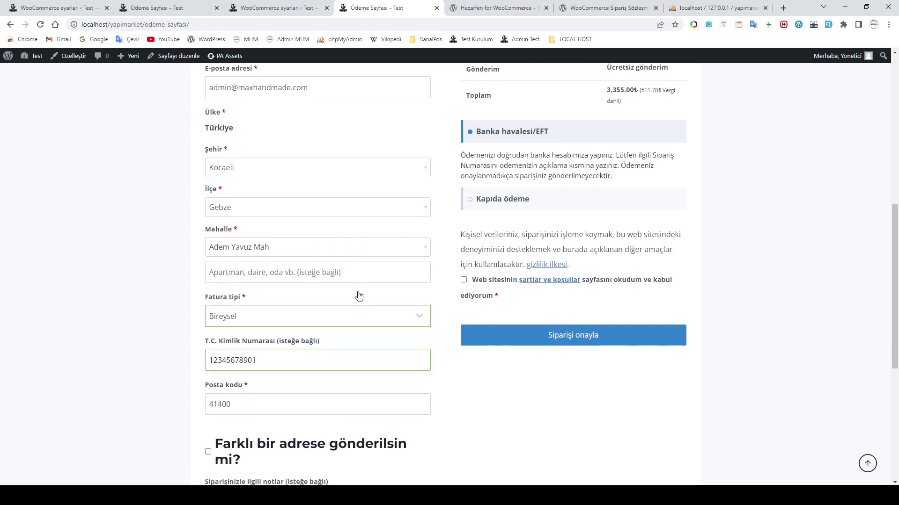
{"action": "scroll", "coordinate": [360, 294], "scroll_direction": "up", "scroll_amount": 4}
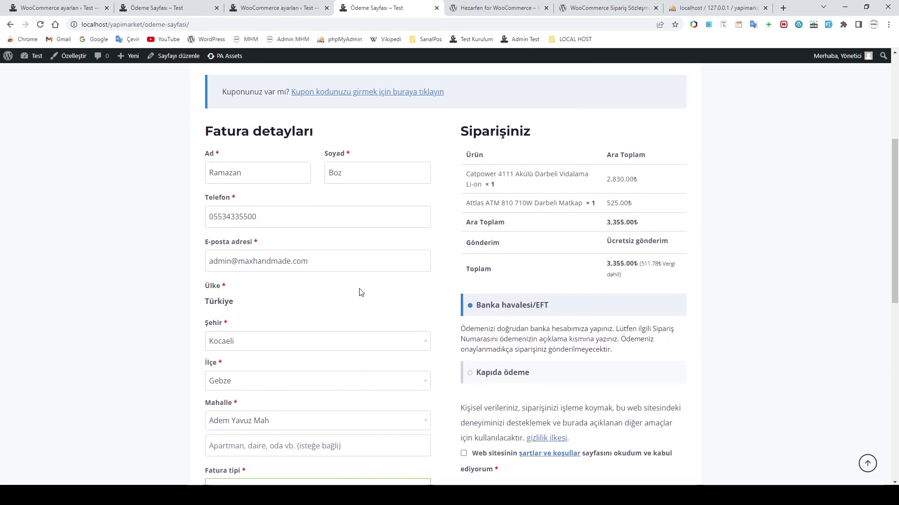
{"action": "scroll", "coordinate": [361, 293], "scroll_direction": "up", "scroll_amount": 2}
{"action": "scroll", "coordinate": [361, 293], "scroll_direction": "down", "scroll_amount": 3}
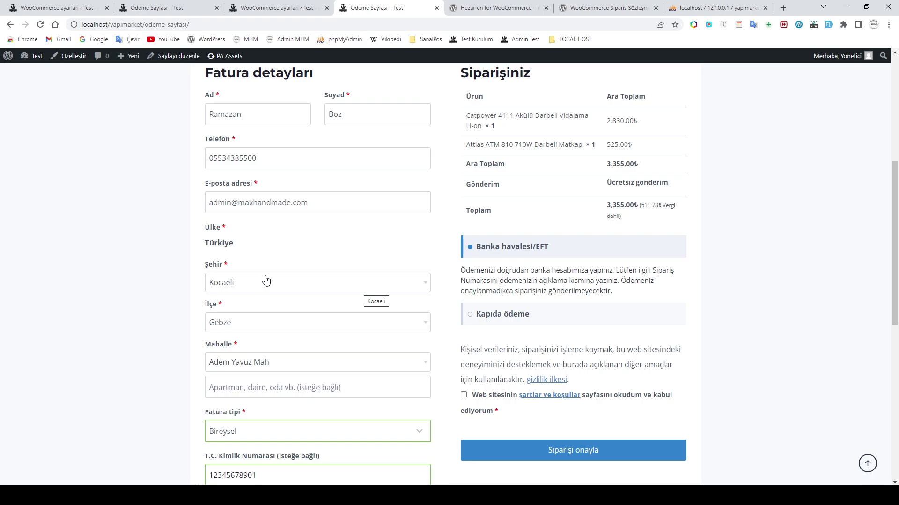
{"action": "scroll", "coordinate": [311, 310], "scroll_direction": "down", "scroll_amount": 2}
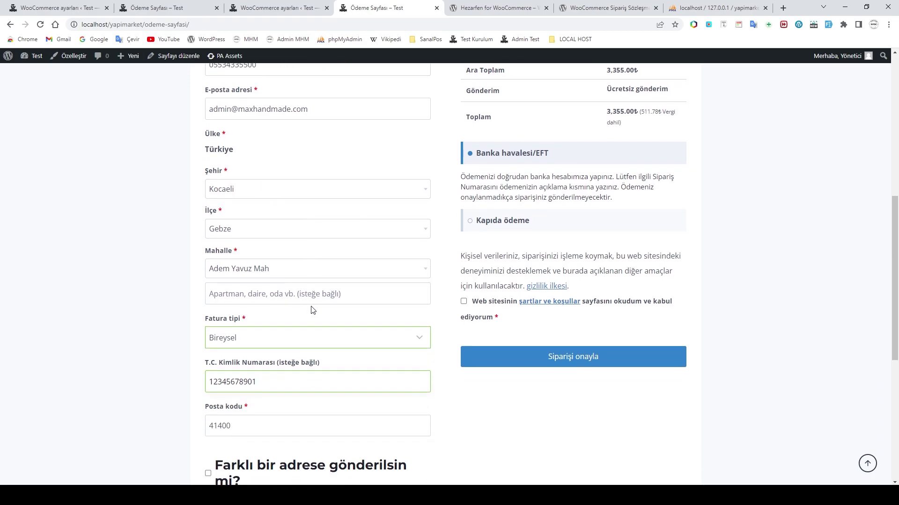
{"action": "scroll", "coordinate": [312, 310], "scroll_direction": "up", "scroll_amount": 2}
{"action": "scroll", "coordinate": [312, 310], "scroll_direction": "up", "scroll_amount": 3}
{"action": "scroll", "coordinate": [349, 309], "scroll_direction": "down", "scroll_amount": 3}
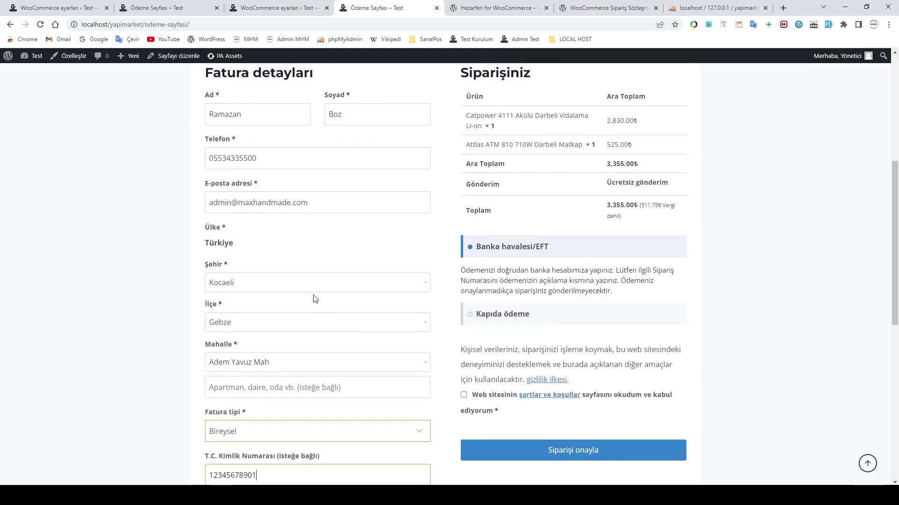
{"action": "scroll", "coordinate": [309, 298], "scroll_direction": "up", "scroll_amount": 2}
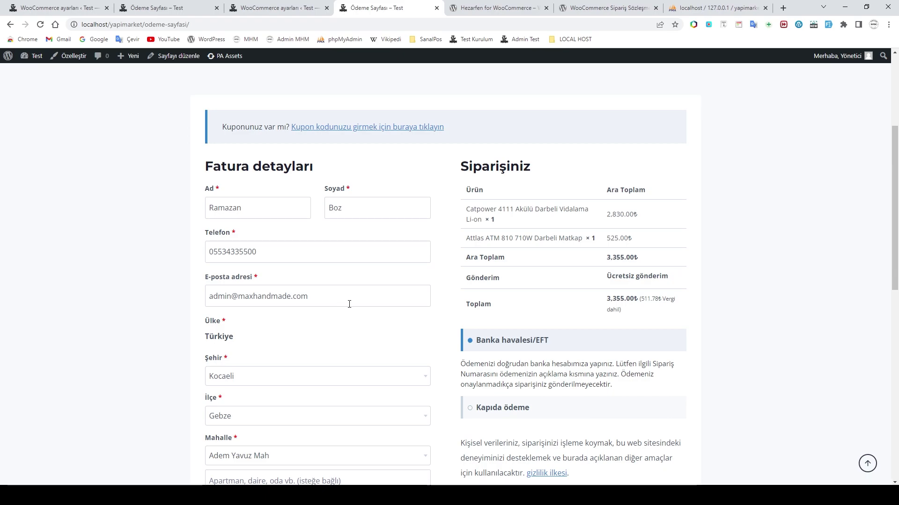
{"action": "scroll", "coordinate": [360, 330], "scroll_direction": "down", "scroll_amount": 3}
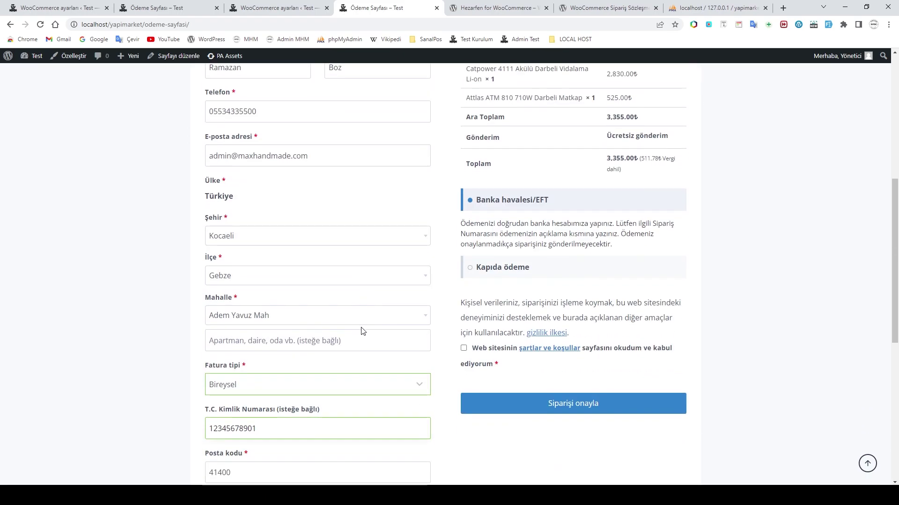
{"action": "scroll", "coordinate": [363, 331], "scroll_direction": "down", "scroll_amount": 3}
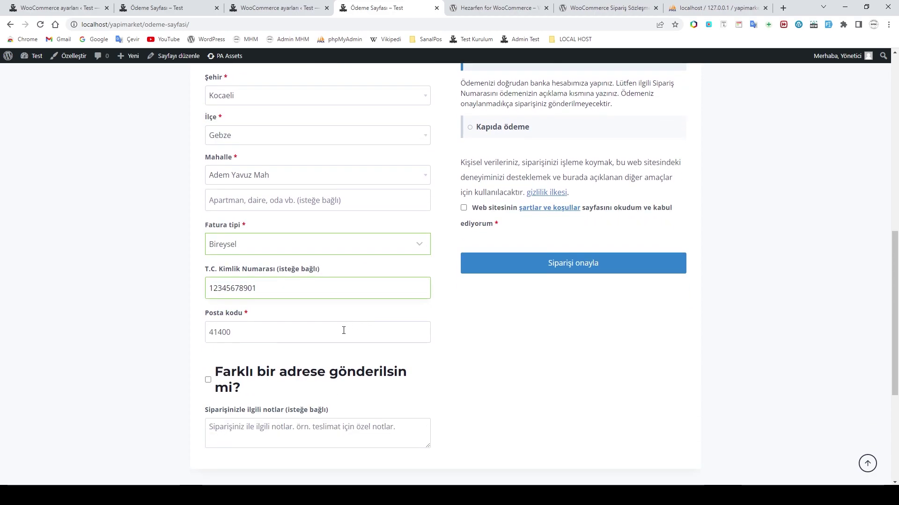
{"action": "scroll", "coordinate": [348, 326], "scroll_direction": "down", "scroll_amount": 2}
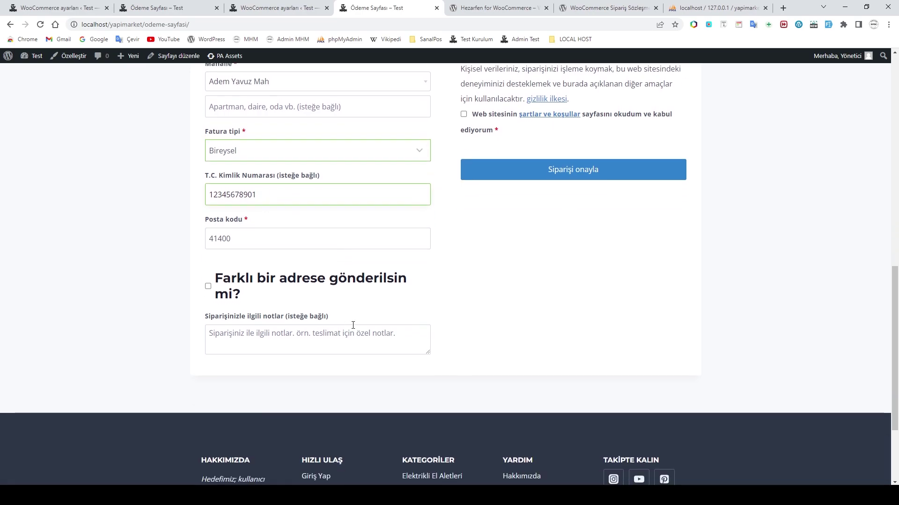
{"action": "scroll", "coordinate": [352, 325], "scroll_direction": "up", "scroll_amount": 4}
{"action": "scroll", "coordinate": [355, 325], "scroll_direction": "up", "scroll_amount": 3}
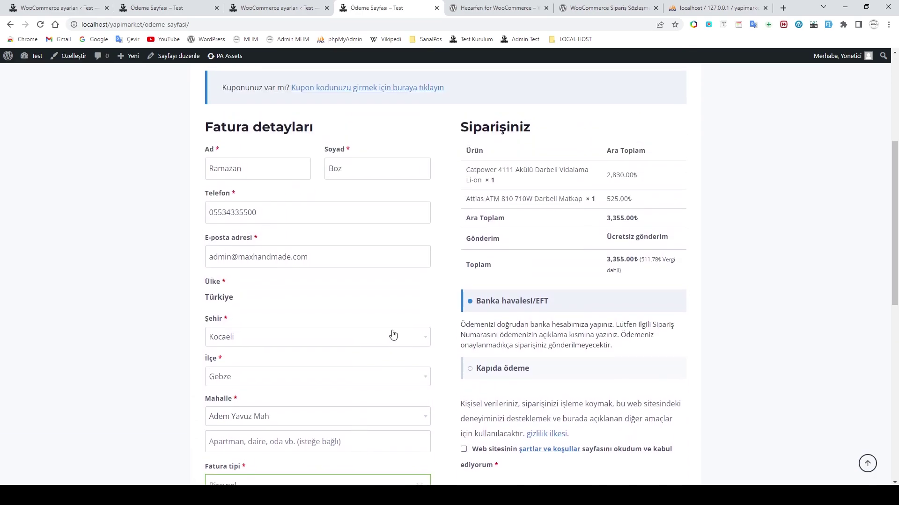
{"action": "scroll", "coordinate": [392, 335], "scroll_direction": "up", "scroll_amount": 3}
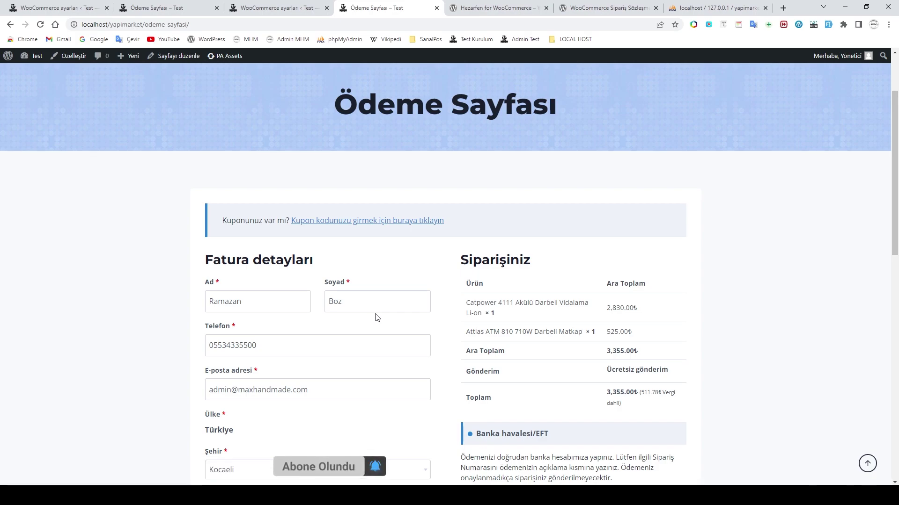
{"action": "scroll", "coordinate": [377, 318], "scroll_direction": "up", "scroll_amount": 2}
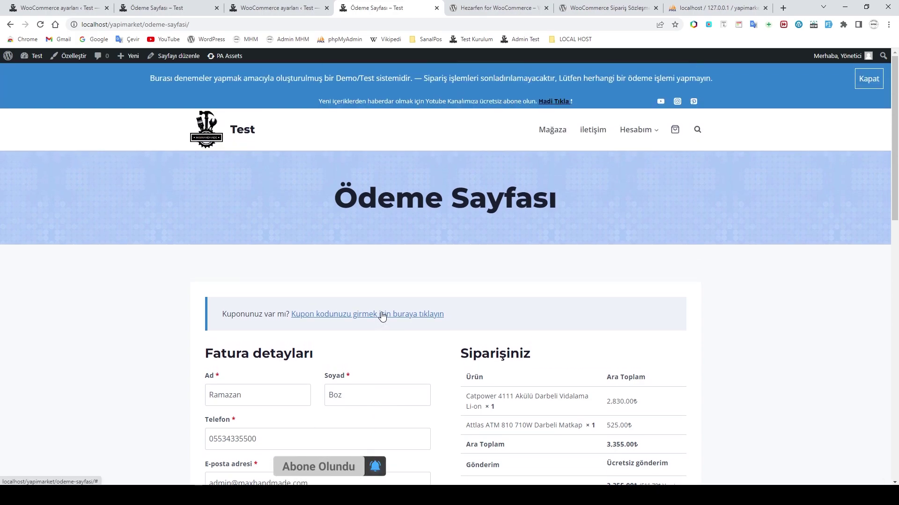